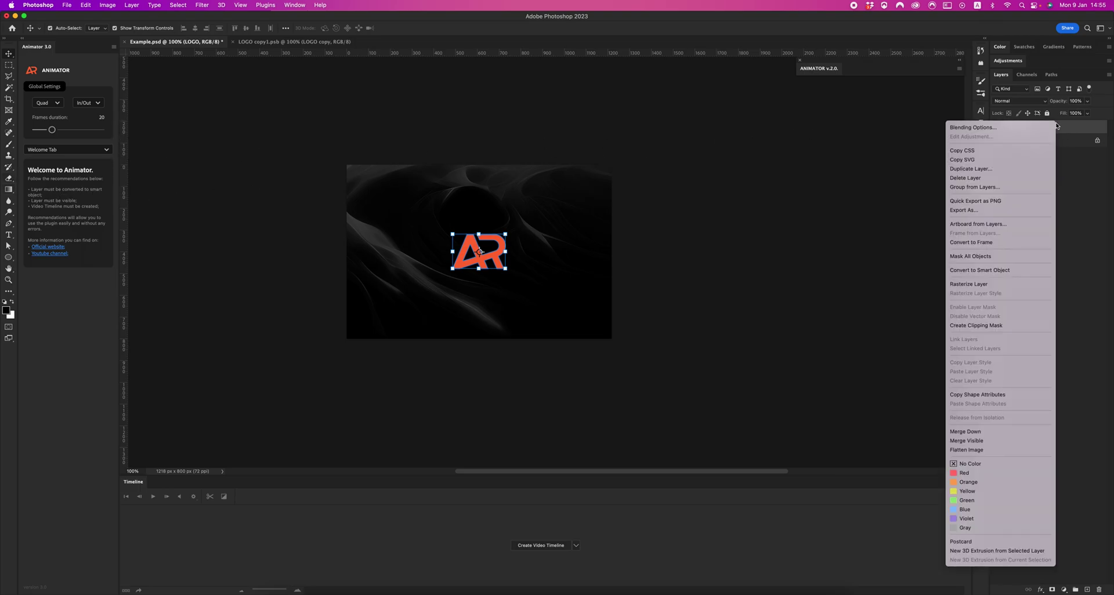
# - Open the context menu of the LOGO layer in the Layers panel
pyautogui.rightClick(1033, 126)
# - Convert LOGO to a smart object, create a video timeline, and keep its frame rate at 30 fps
pyautogui.click(979, 270)
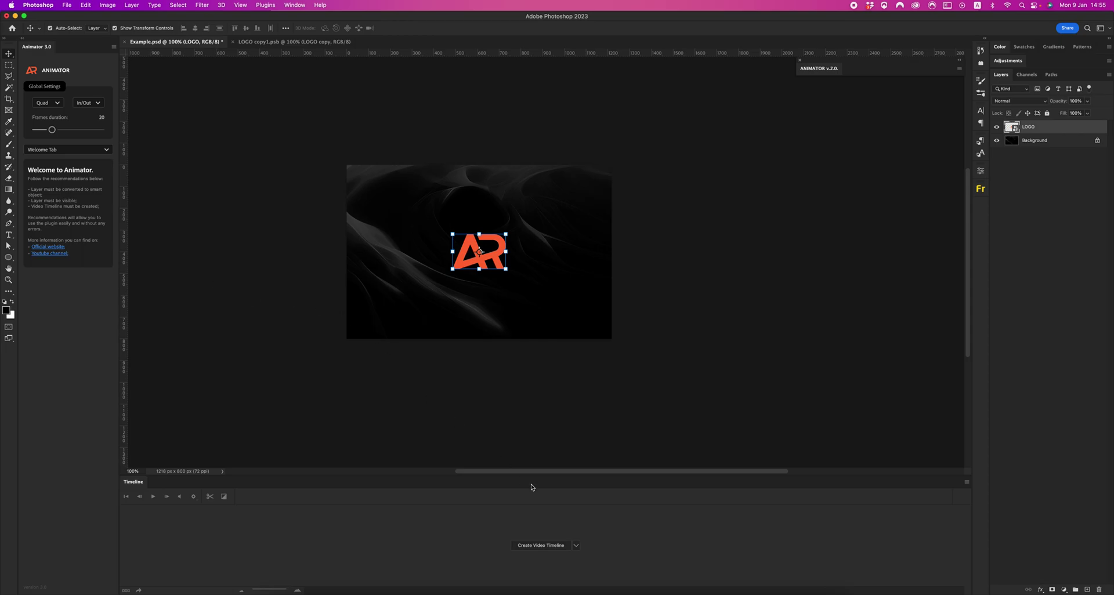
pyautogui.click(539, 546)
pyautogui.click(974, 487)
pyautogui.click(1025, 548)
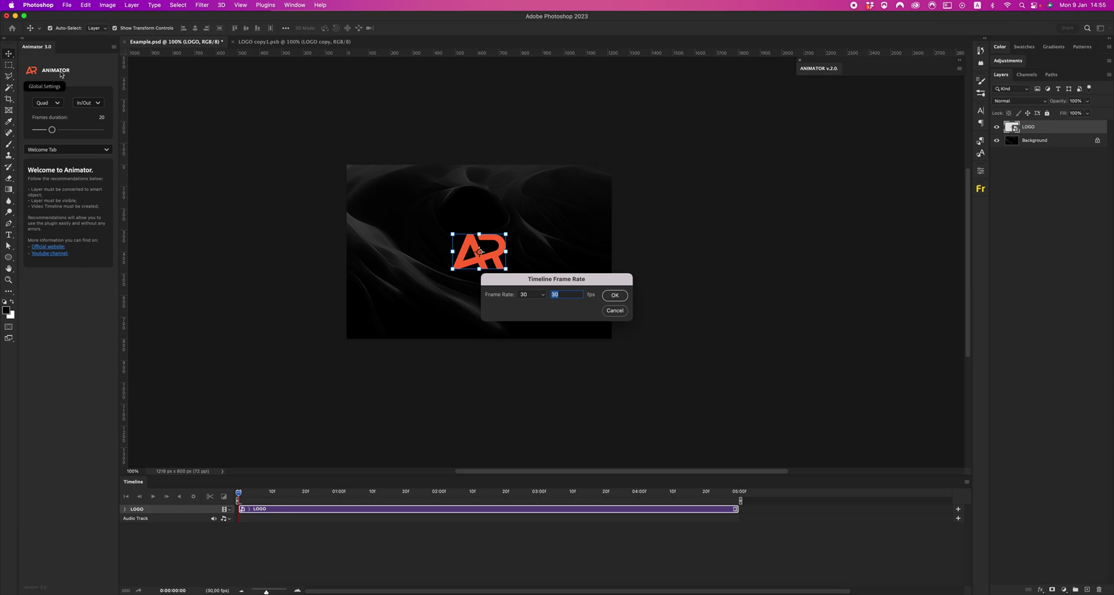
pyautogui.click(541, 297)
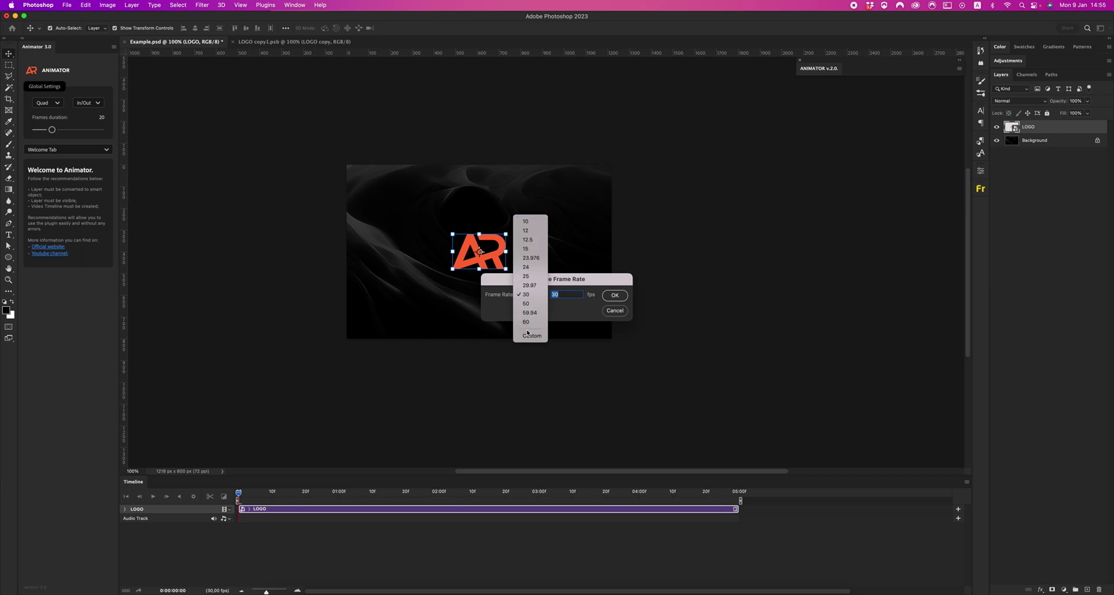
pyautogui.press('Escape')
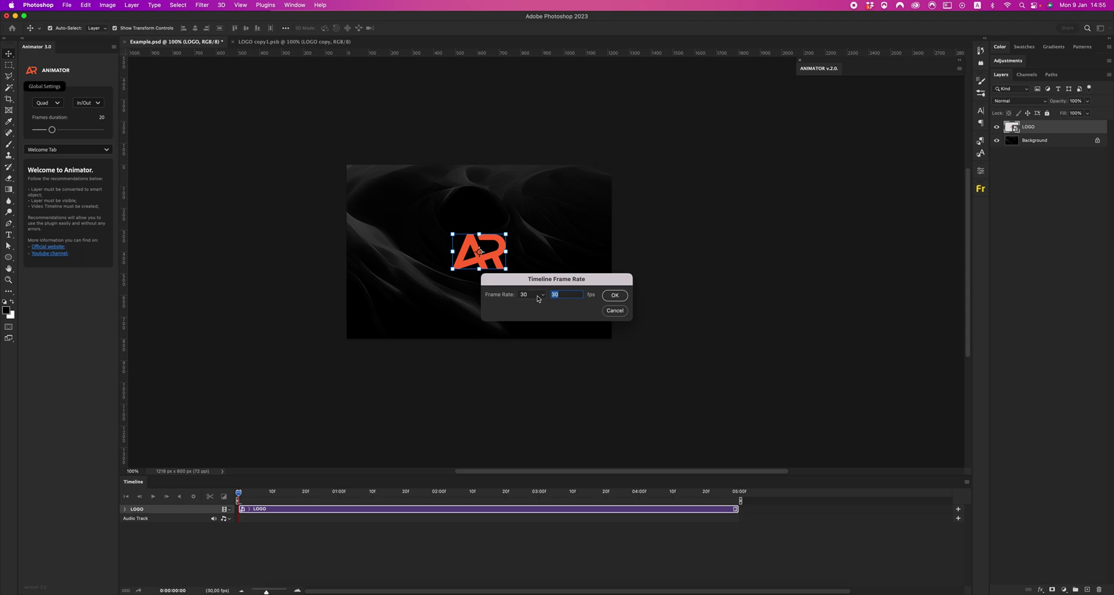
# - Confirm the 30 fps frame rate and switch the Animator panel to the Move effect
pyautogui.click(615, 296)
pyautogui.click(71, 151)
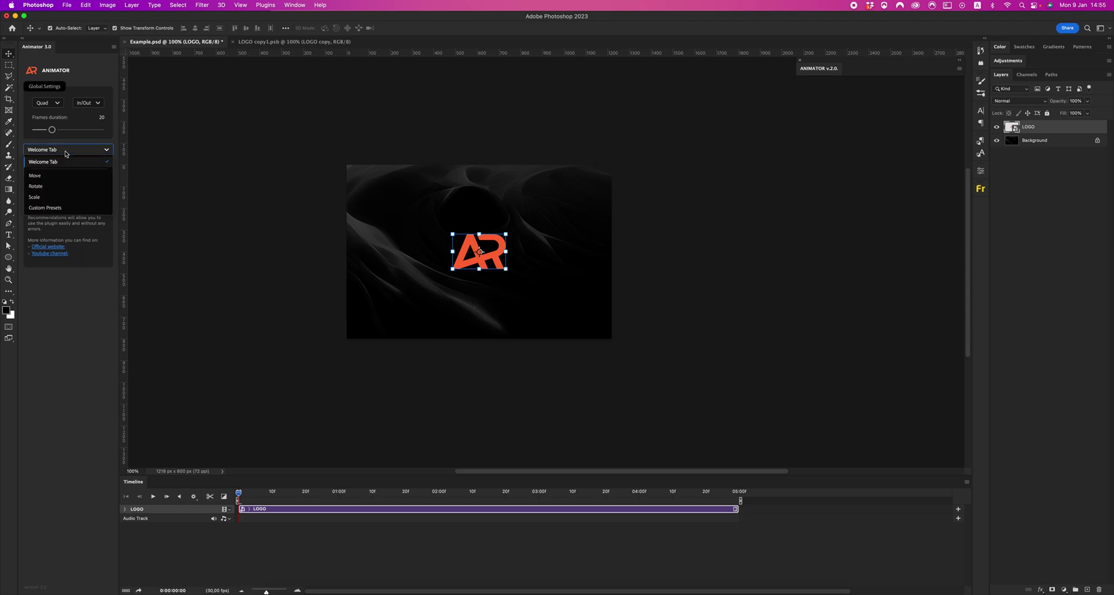
pyautogui.click(52, 176)
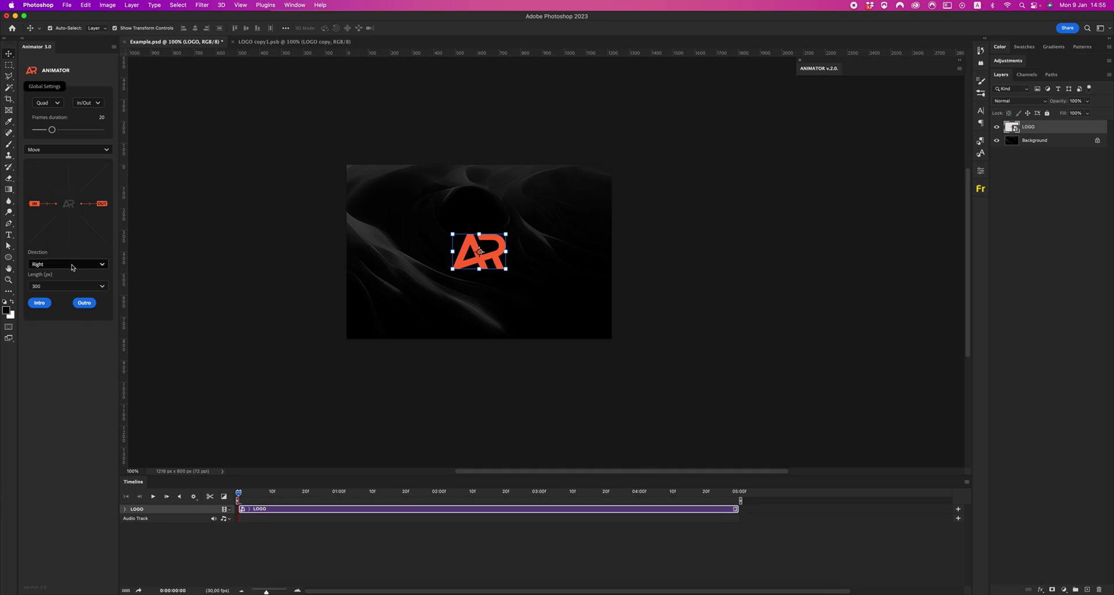
# - Try the Down, Diagonal LT and Diagonal LB directions, settling on Up
pyautogui.click(69, 265)
pyautogui.click(61, 291)
pyautogui.click(57, 264)
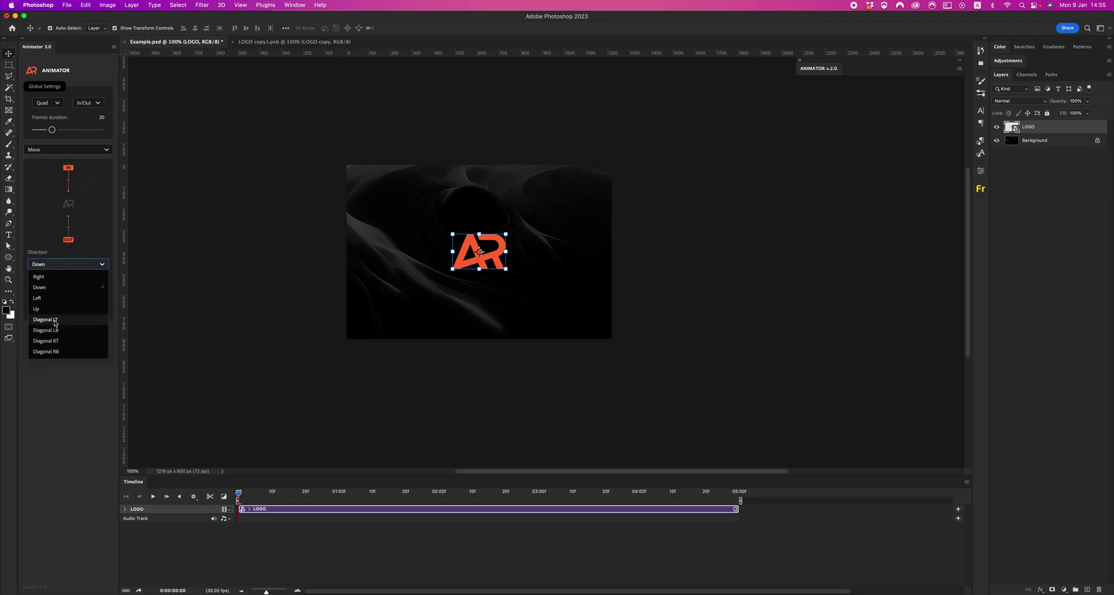
pyautogui.click(56, 321)
pyautogui.click(69, 264)
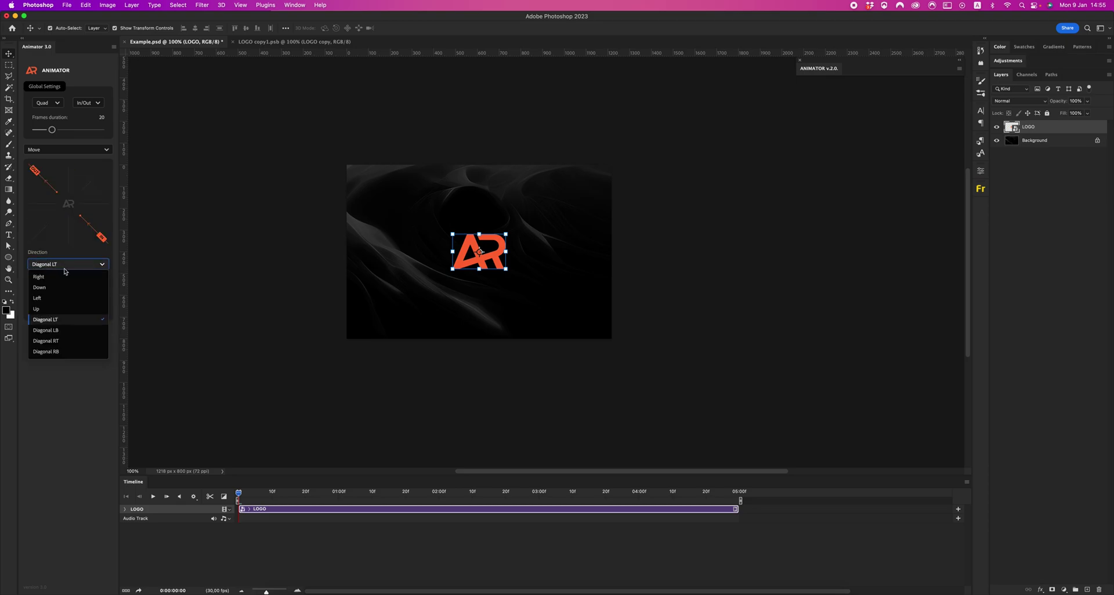
pyautogui.click(55, 334)
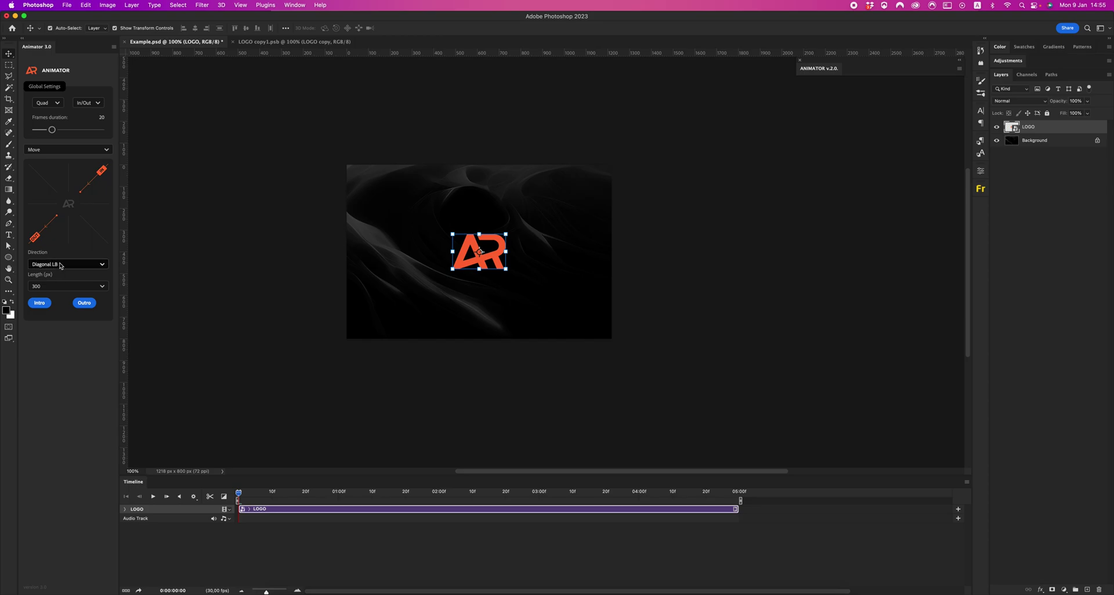
pyautogui.click(87, 266)
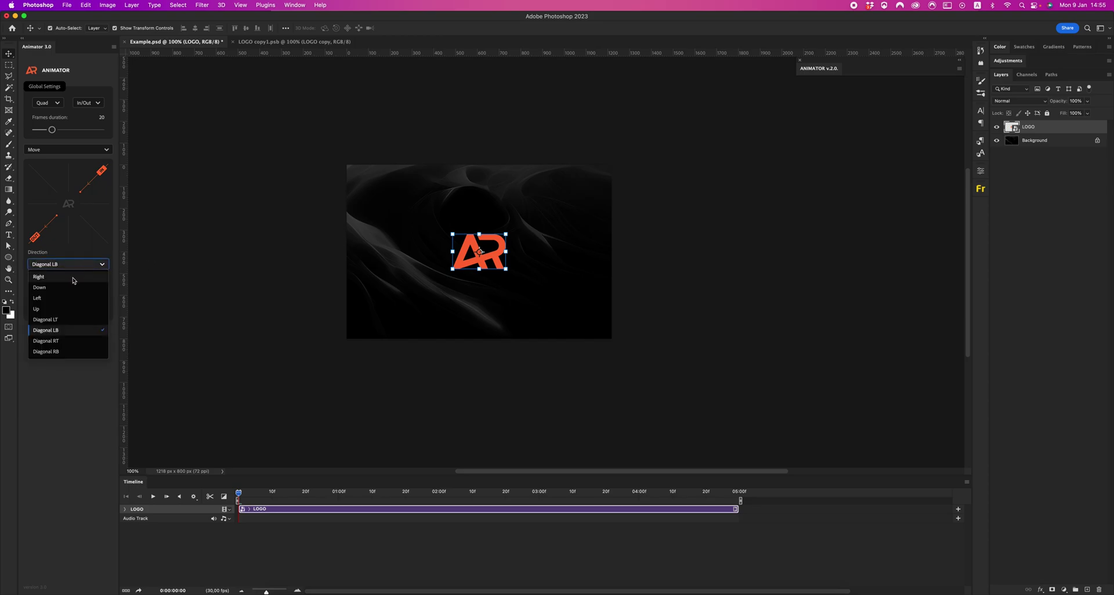
pyautogui.click(60, 310)
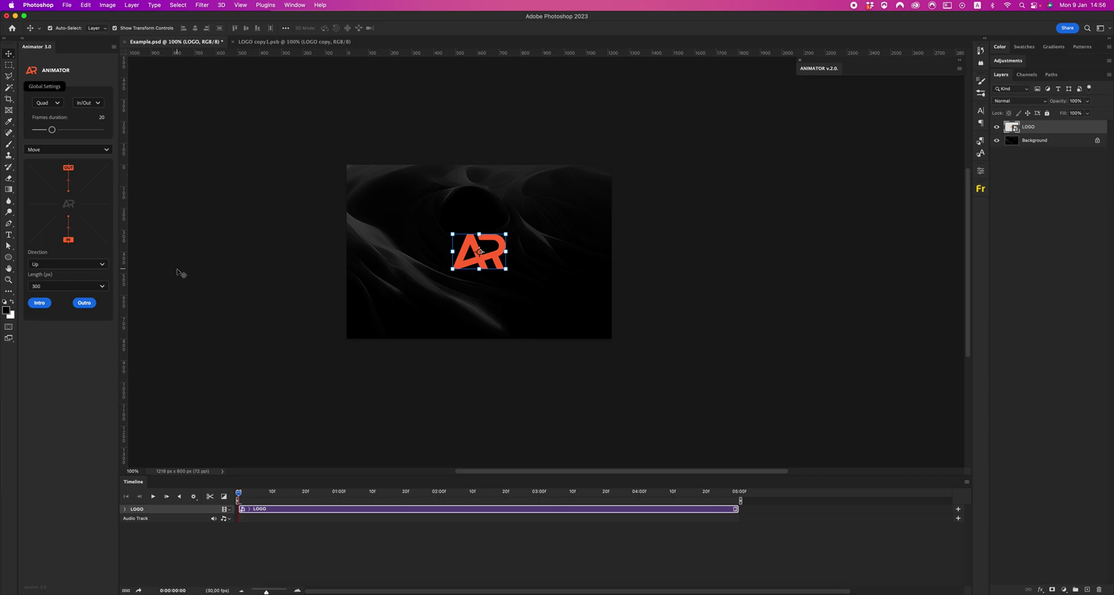
# - Set the easing to Quart In/Out and the duration to 15 frames
pyautogui.click(49, 104)
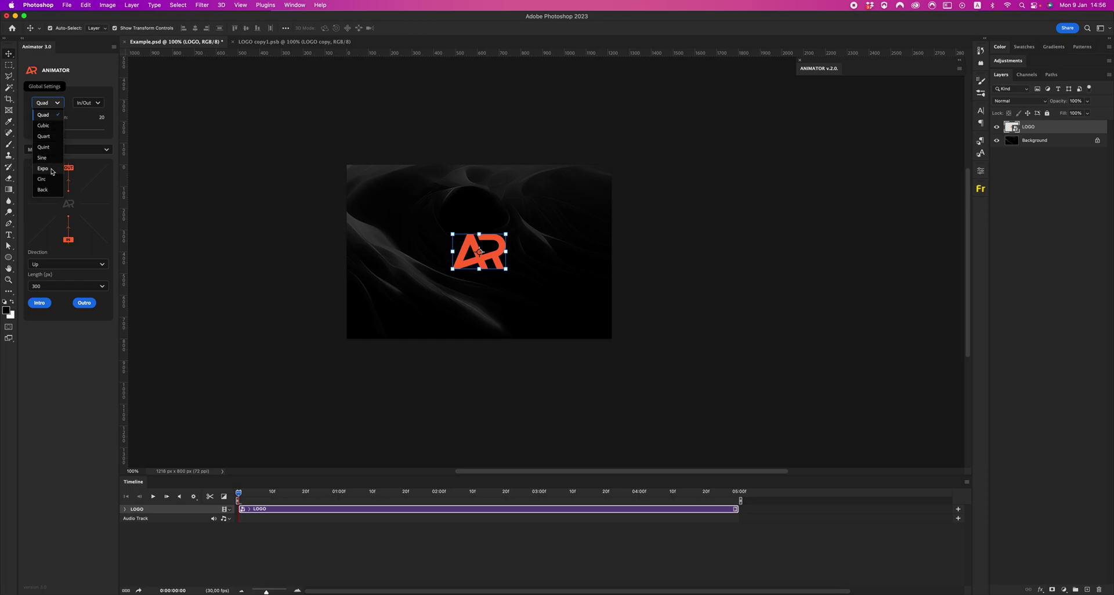
pyautogui.click(46, 137)
pyautogui.click(93, 105)
pyautogui.click(88, 105)
pyautogui.moveTo(52, 130); pyautogui.dragTo(47, 132)
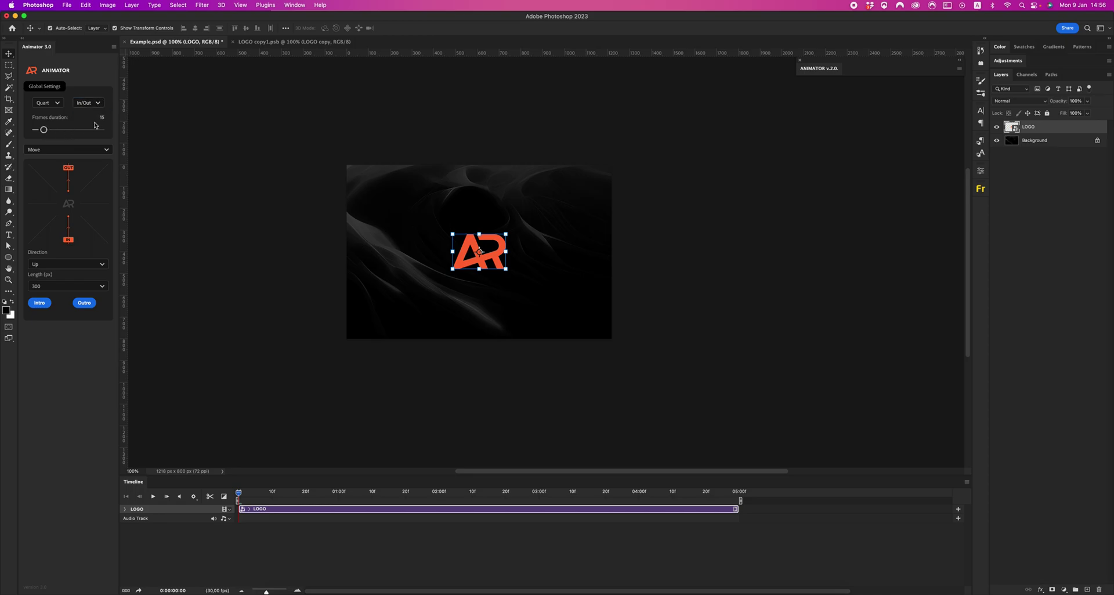
# - Set the move length to 400 px and apply the Intro animation
pyautogui.click(51, 287)
pyautogui.click(50, 373)
pyautogui.click(41, 303)
# - Expand the LOGO track and scrub through the intro to frame 29
pyautogui.click(125, 509)
pyautogui.moveTo(297, 493)
pyautogui.mouseDown()
pyautogui.moveTo(239, 494)
pyautogui.moveTo(319, 493)
pyautogui.mouseUp()
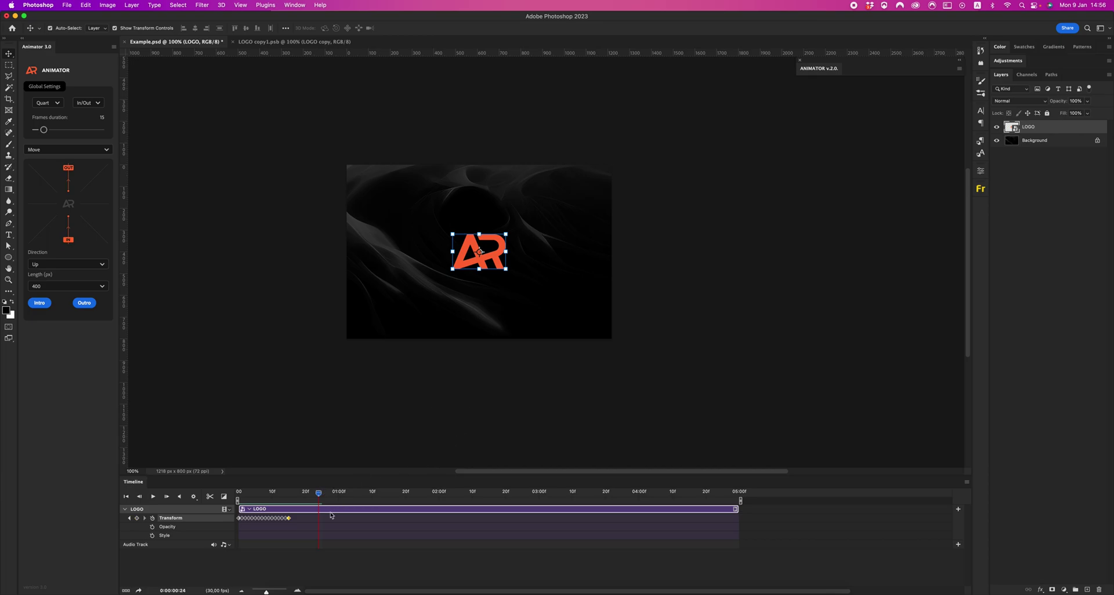
pyautogui.moveTo(319, 493); pyautogui.dragTo(339, 494)
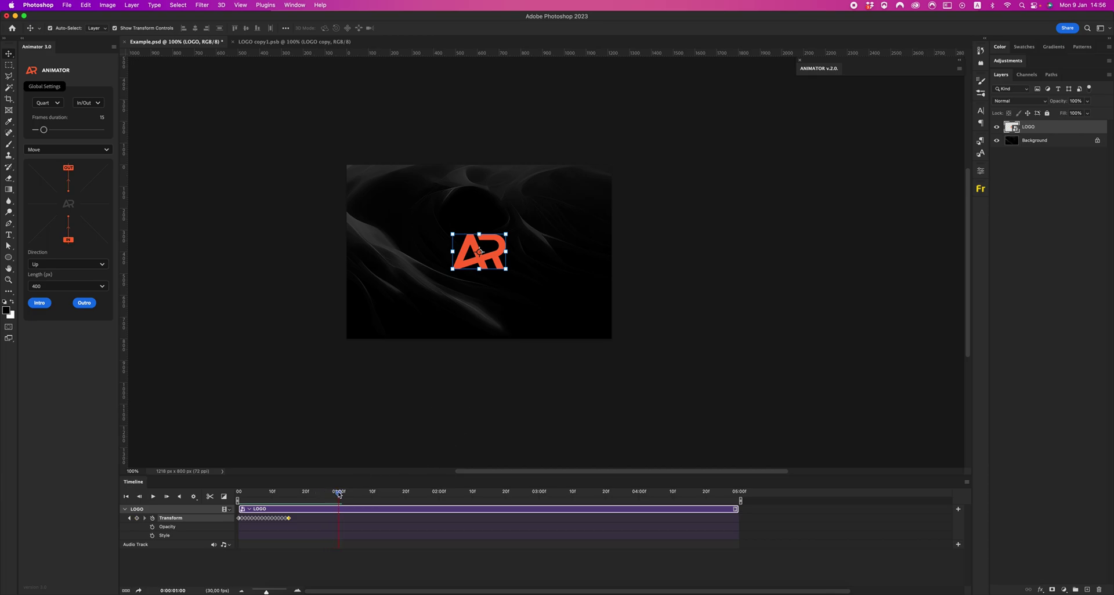
# - Add the Outro move, scrub back to the start, and enable Opacity keyframing
pyautogui.click(85, 303)
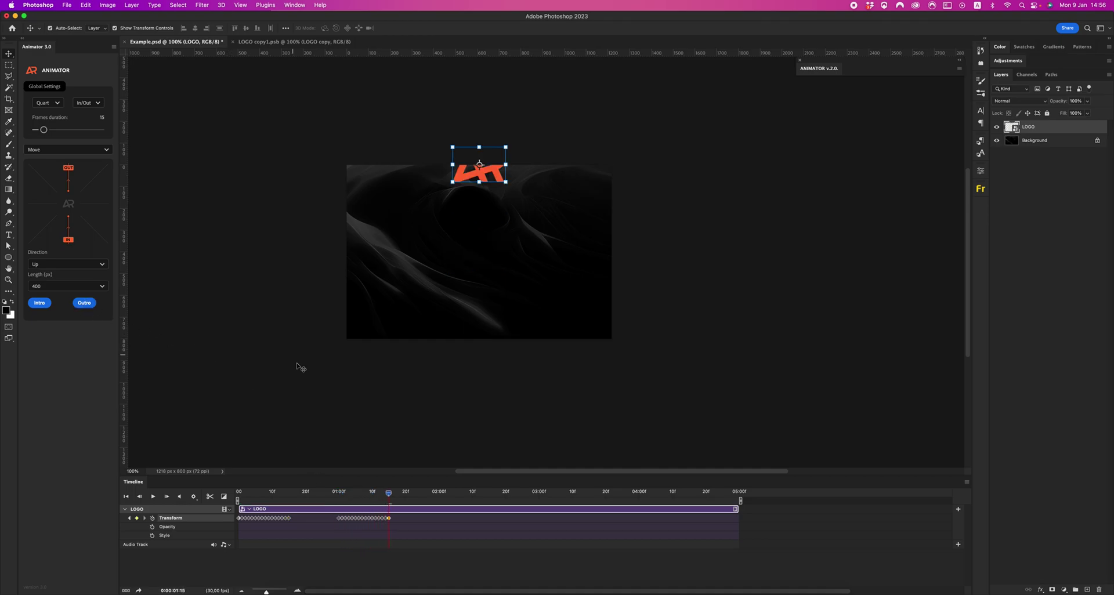
pyautogui.moveTo(389, 496); pyautogui.dragTo(235, 484)
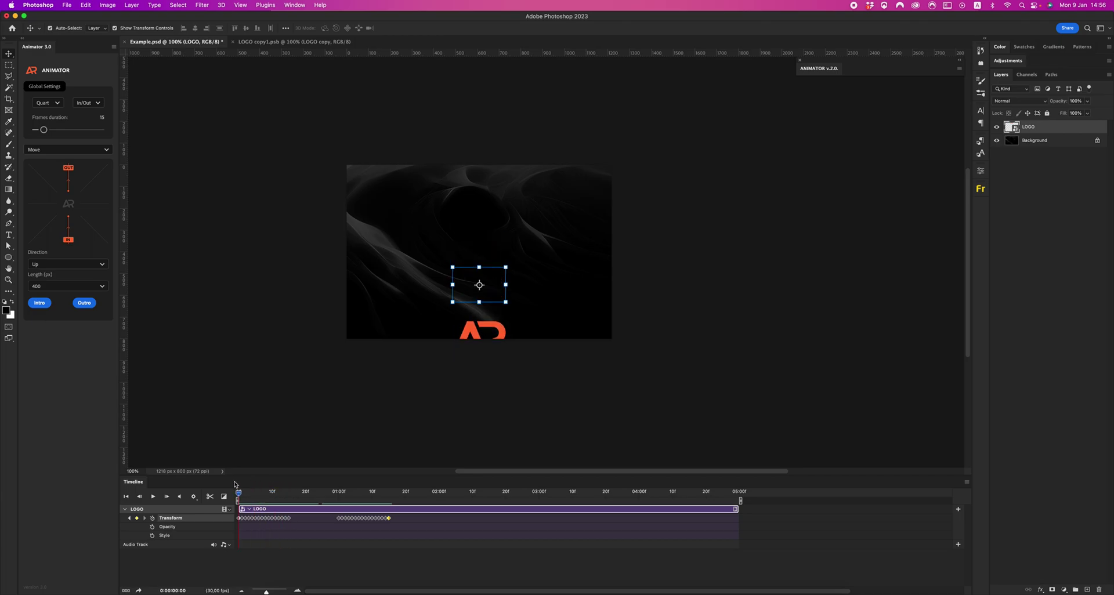
pyautogui.click(151, 527)
# - Shift the first Opacity keyframe slightly later and set it to 0%
pyautogui.moveTo(240, 529); pyautogui.dragTo(261, 529)
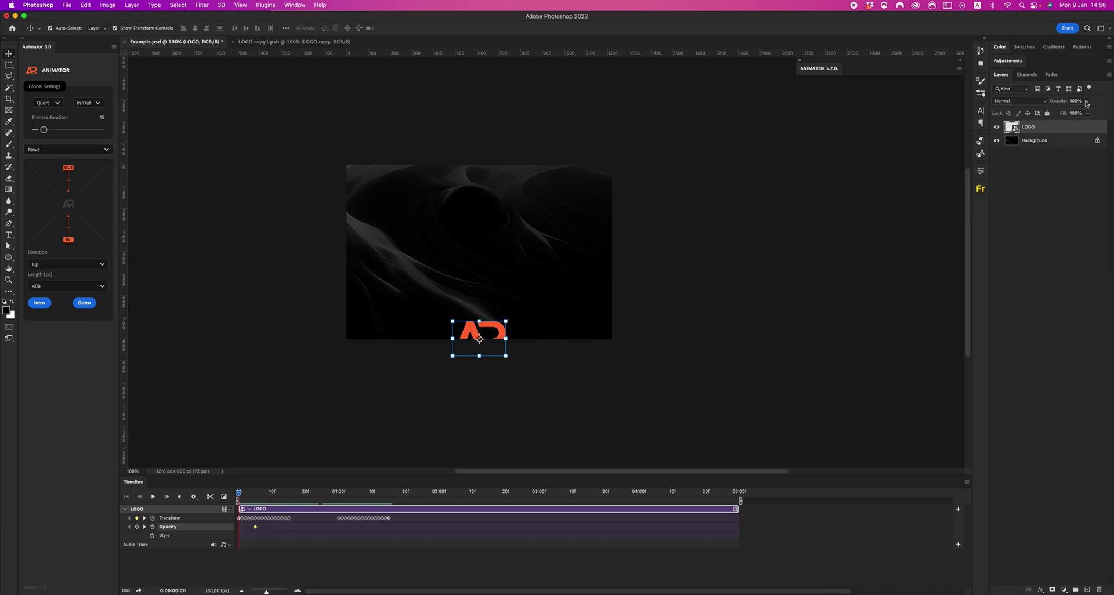
pyautogui.click(1086, 104)
pyautogui.moveTo(1088, 112); pyautogui.dragTo(1047, 113)
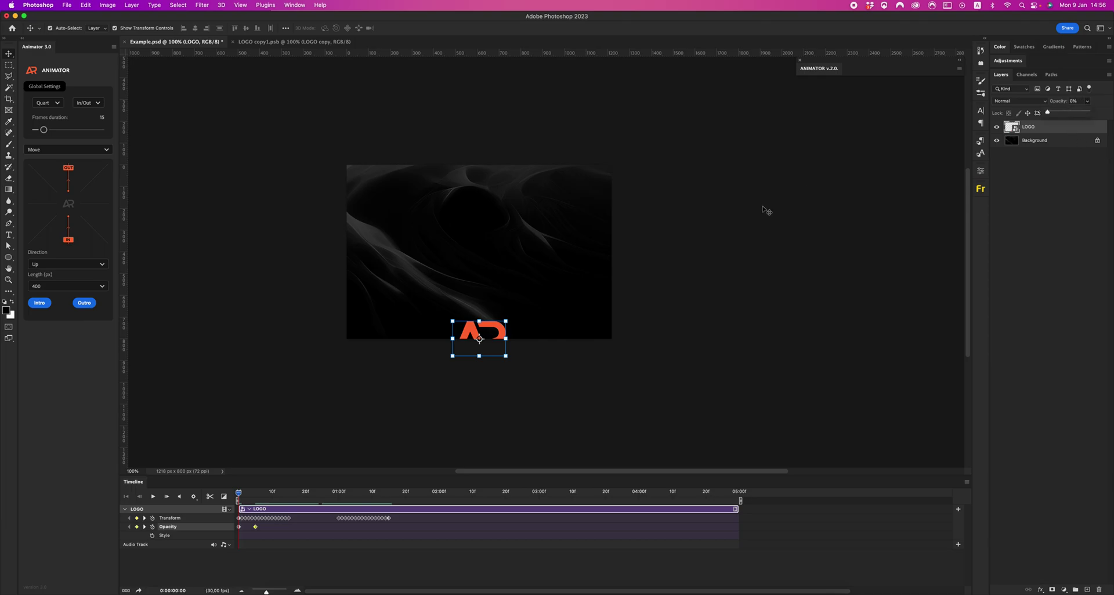
# - Set Opacity to 0% at 01:15, end the work area at 02:05, and play
pyautogui.click(368, 495)
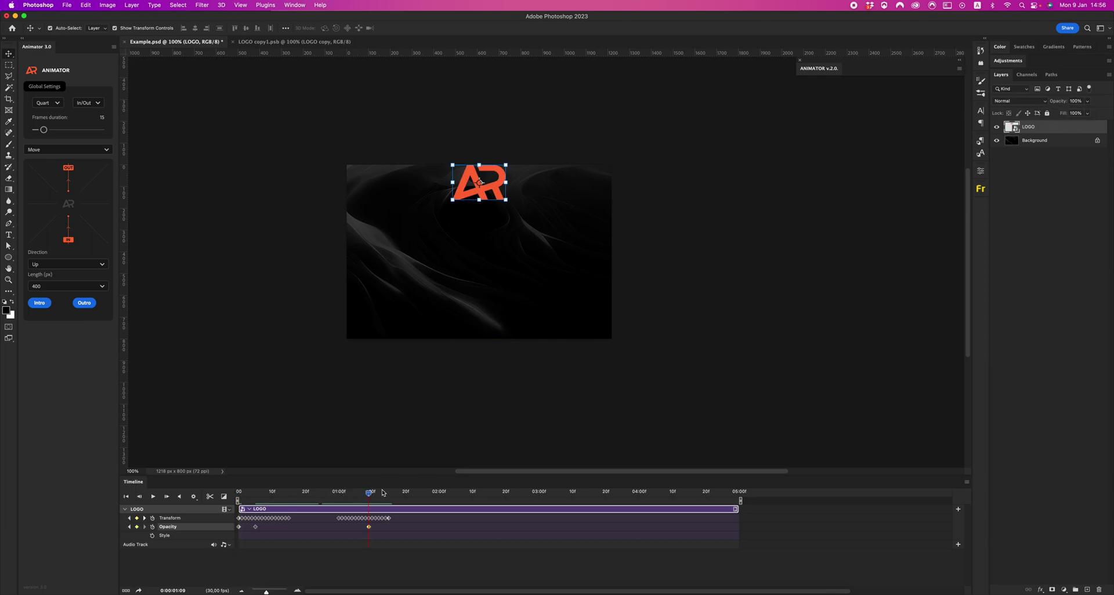
pyautogui.click(388, 493)
pyautogui.click(1087, 101)
pyautogui.moveTo(1088, 112); pyautogui.dragTo(1047, 113)
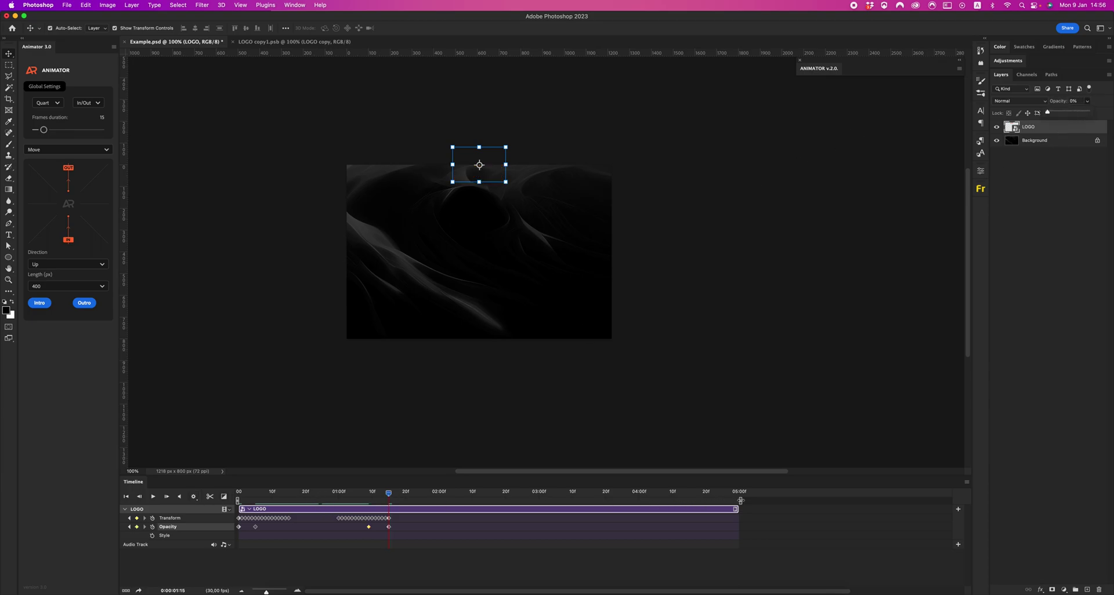
pyautogui.moveTo(741, 500); pyautogui.dragTo(454, 500)
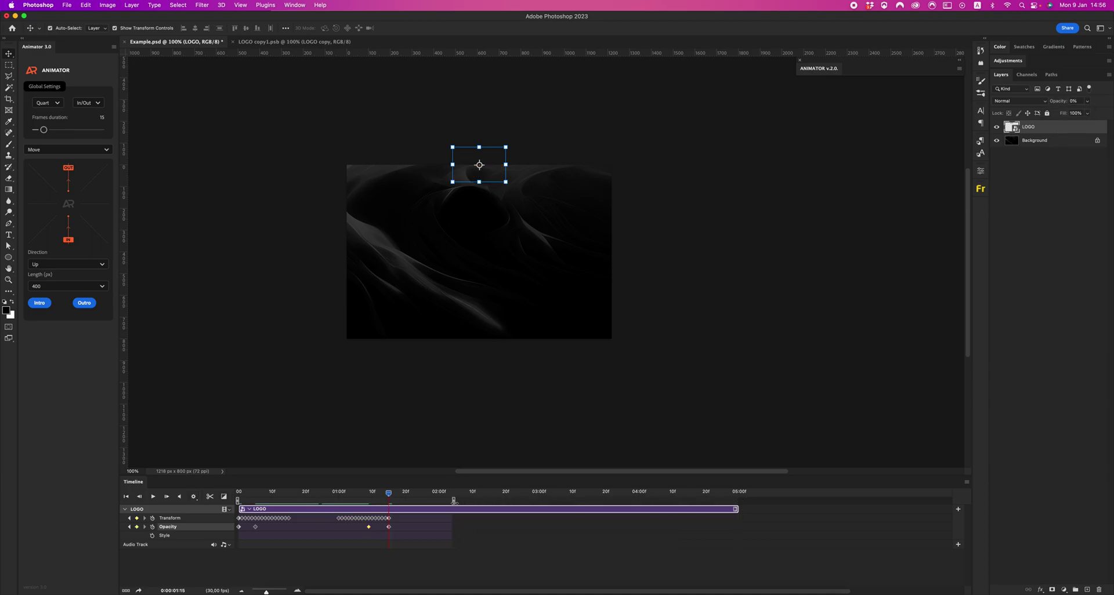
pyautogui.click(153, 497)
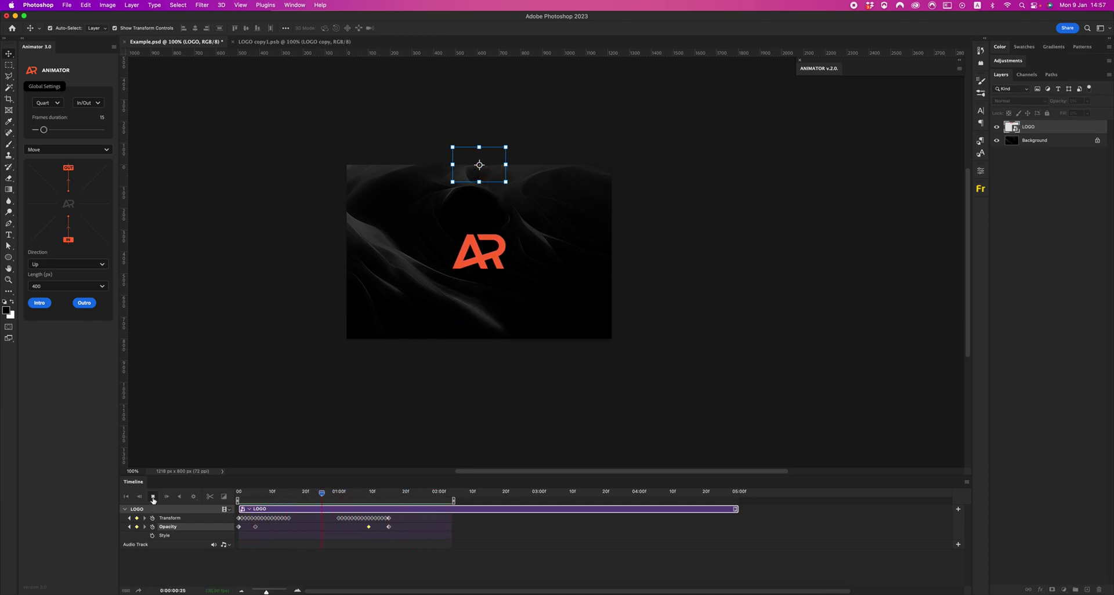
# - Stop playback and remove LOGO's Transform and Opacity keyframes, returning to the start
pyautogui.click(153, 497)
pyautogui.click(316, 497)
pyautogui.click(152, 518)
pyautogui.click(152, 527)
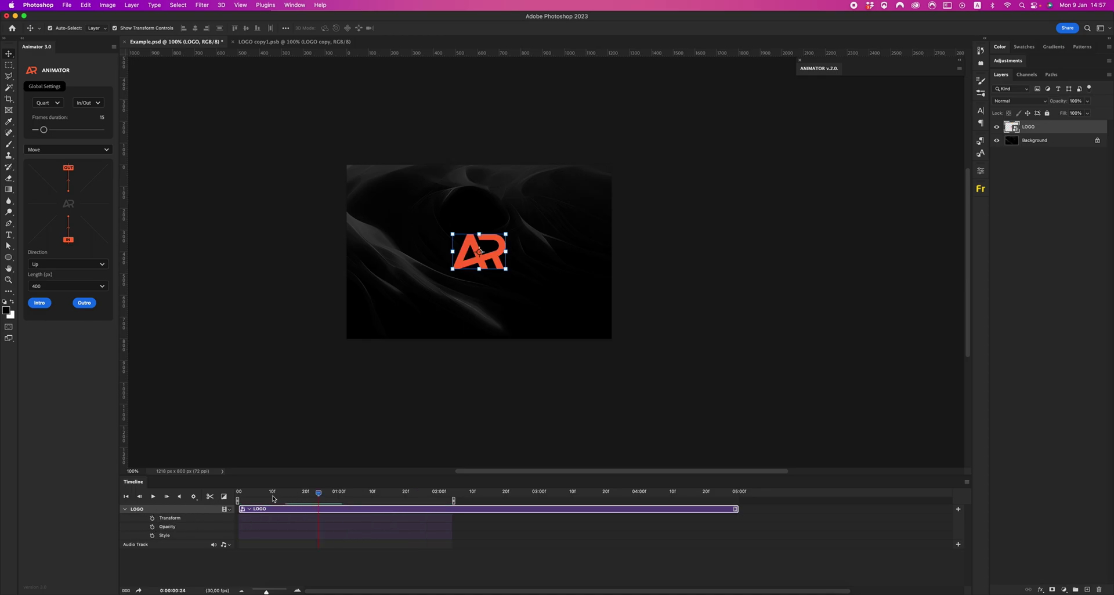
pyautogui.moveTo(265, 497); pyautogui.dragTo(206, 495)
# - Lengthen the frames duration, switch easing to Back, and open the Direction list
pyautogui.moveTo(47, 132); pyautogui.dragTo(55, 132)
pyautogui.click(48, 102)
pyautogui.click(49, 185)
pyautogui.click(69, 265)
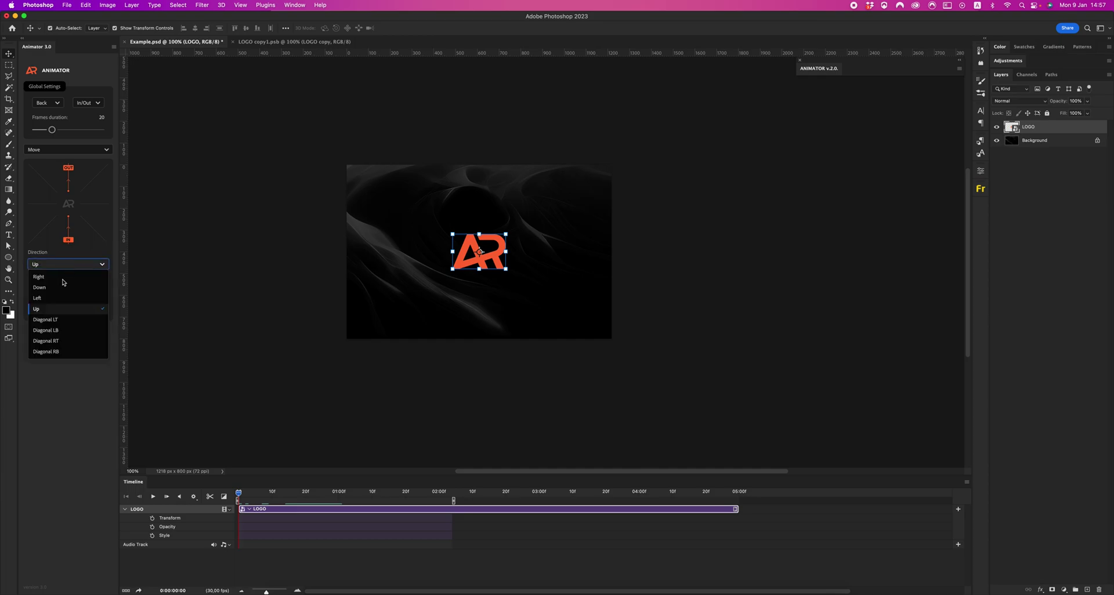
# - Choose the Diagonal LT direction, then rewind and play the intro to preview it
pyautogui.click(58, 321)
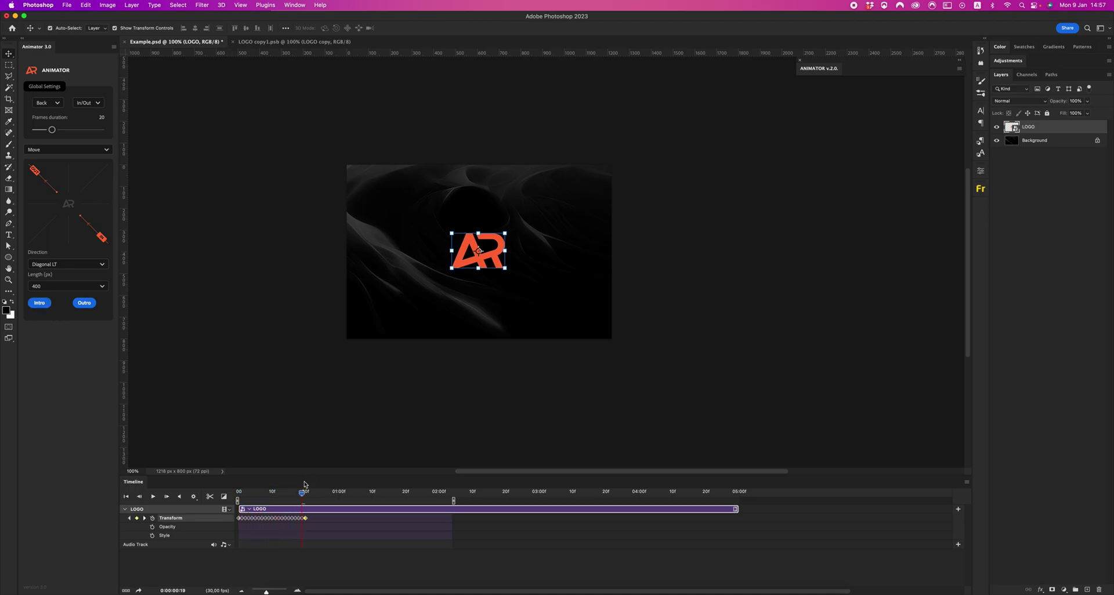
pyautogui.moveTo(304, 495); pyautogui.dragTo(213, 494)
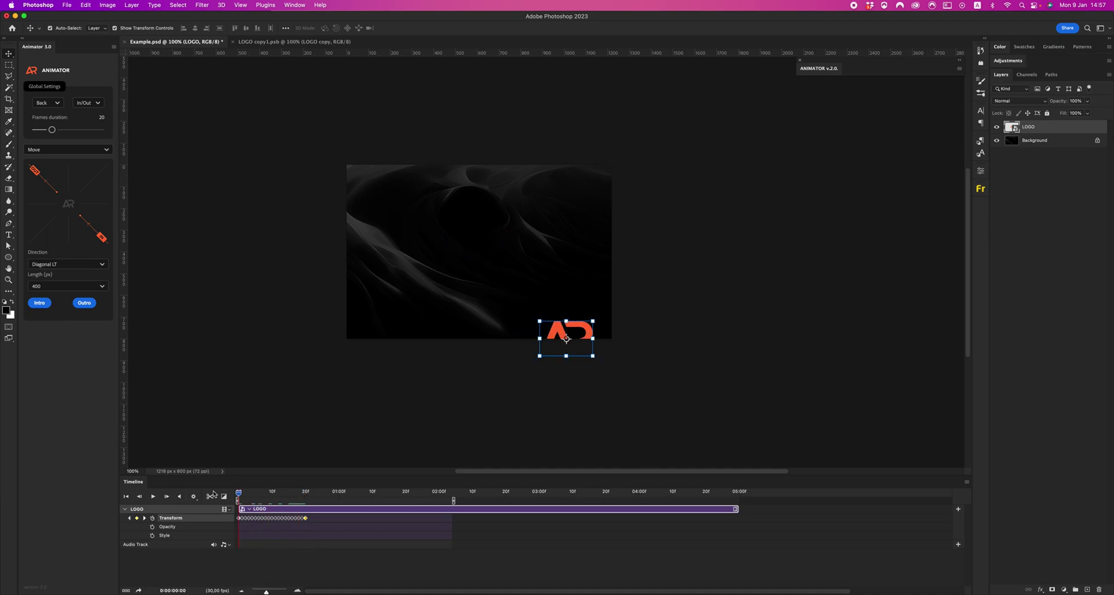
pyautogui.click(154, 497)
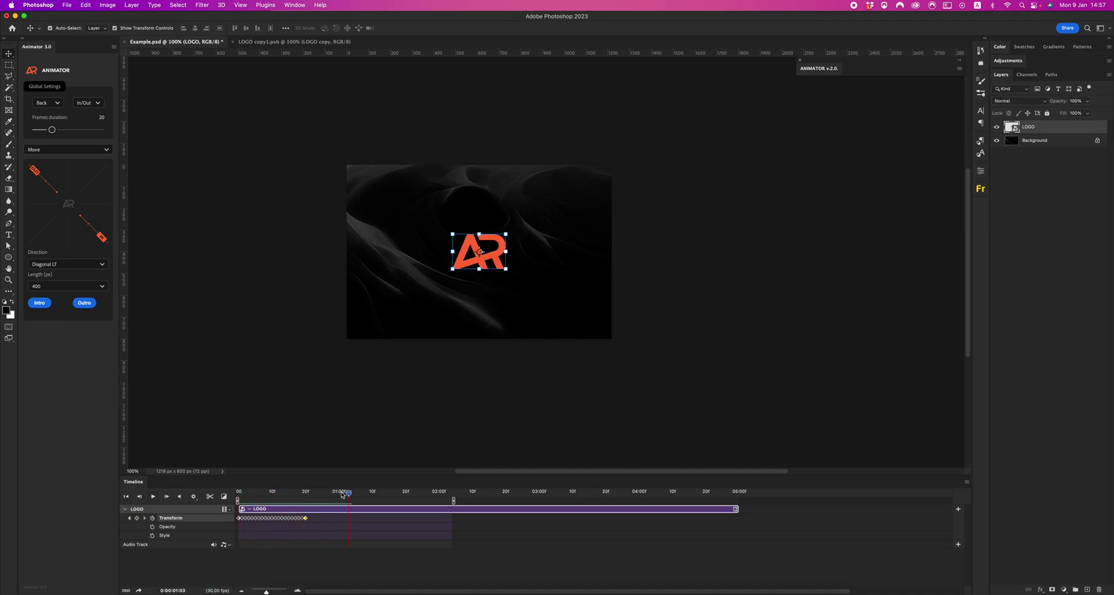
pyautogui.moveTo(342, 493); pyautogui.dragTo(251, 521)
# - Delete the diagonal intro keyframes and set the Move direction to Left
pyautogui.press('Delete')
pyautogui.moveTo(311, 496); pyautogui.dragTo(224, 493)
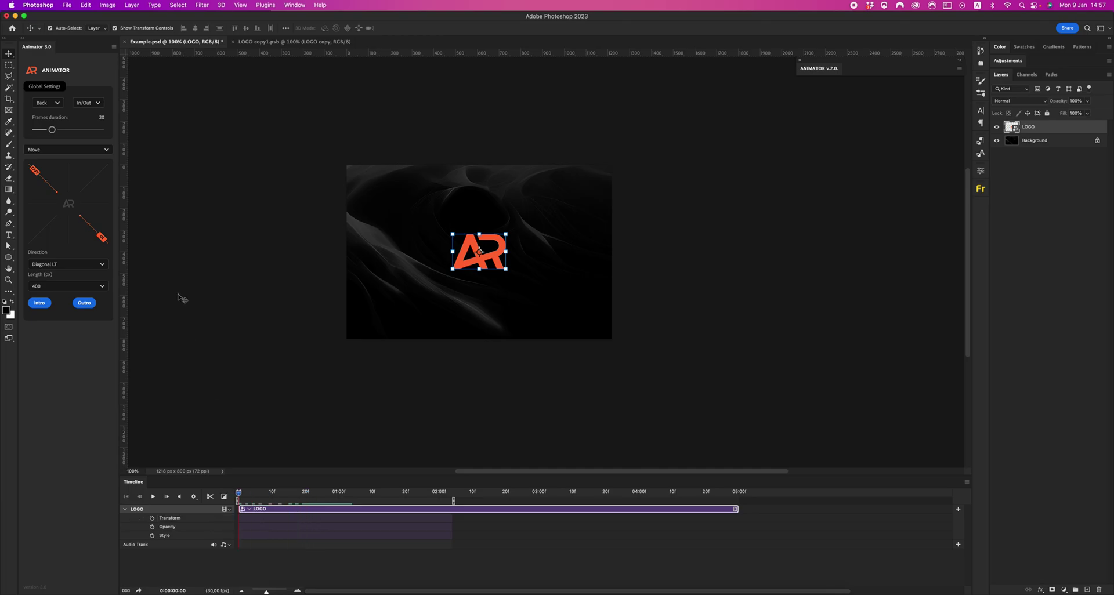
pyautogui.click(49, 266)
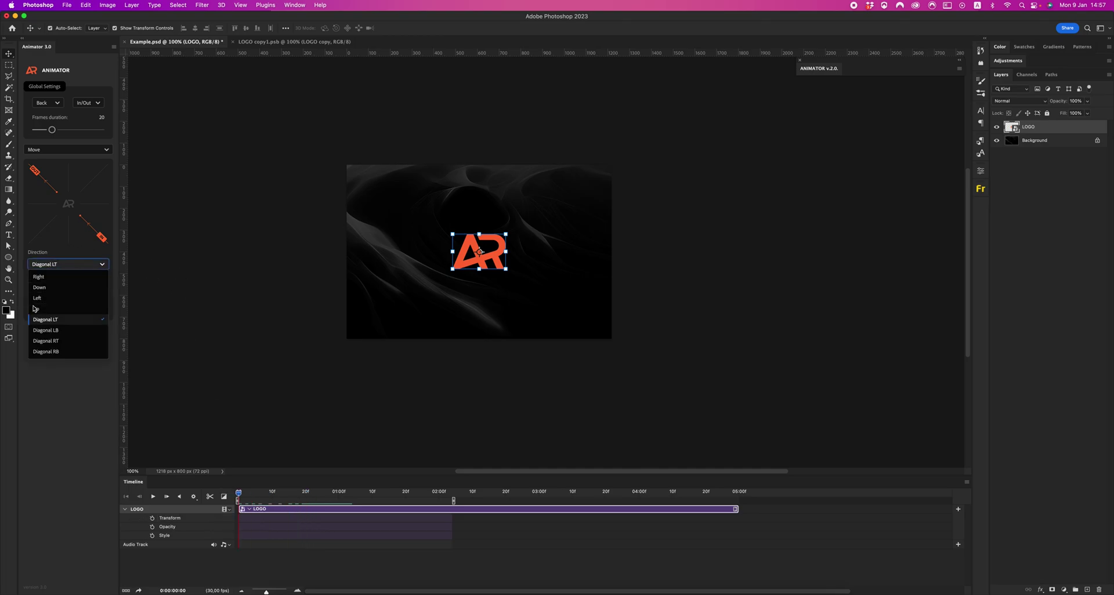
pyautogui.click(49, 298)
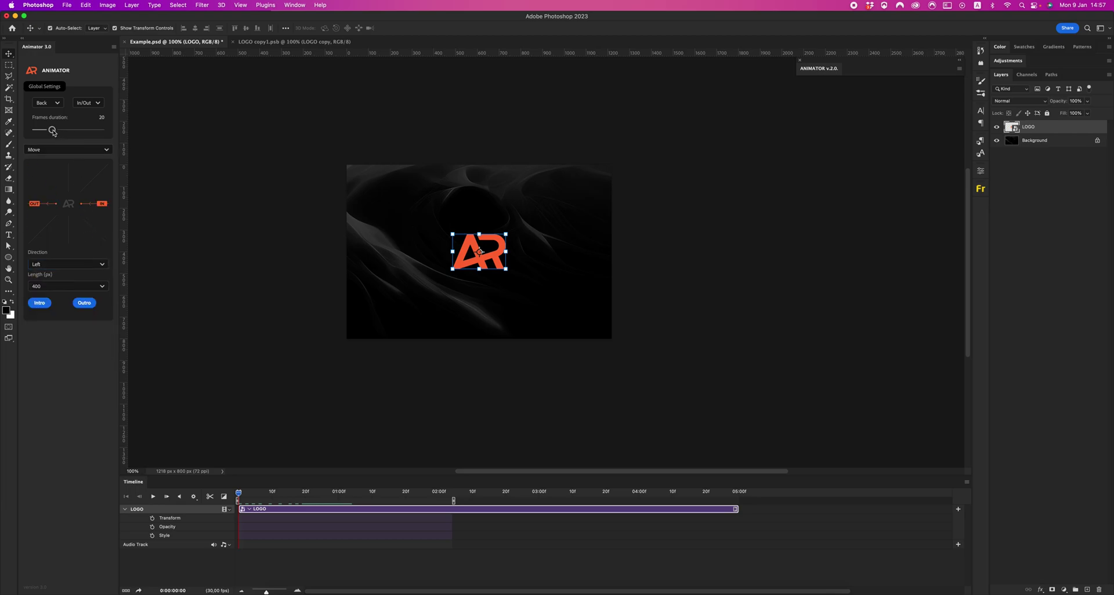
# - Set a 15-frame duration with In easing and create the Intro keyframes
pyautogui.moveTo(52, 130); pyautogui.dragTo(44, 131)
pyautogui.click(88, 104)
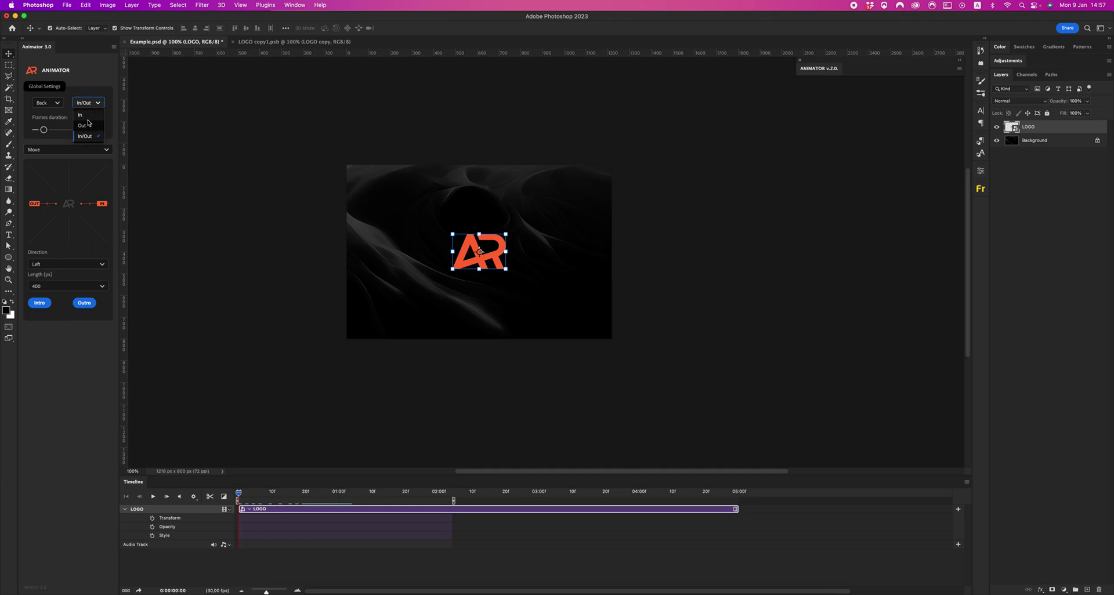
pyautogui.click(81, 115)
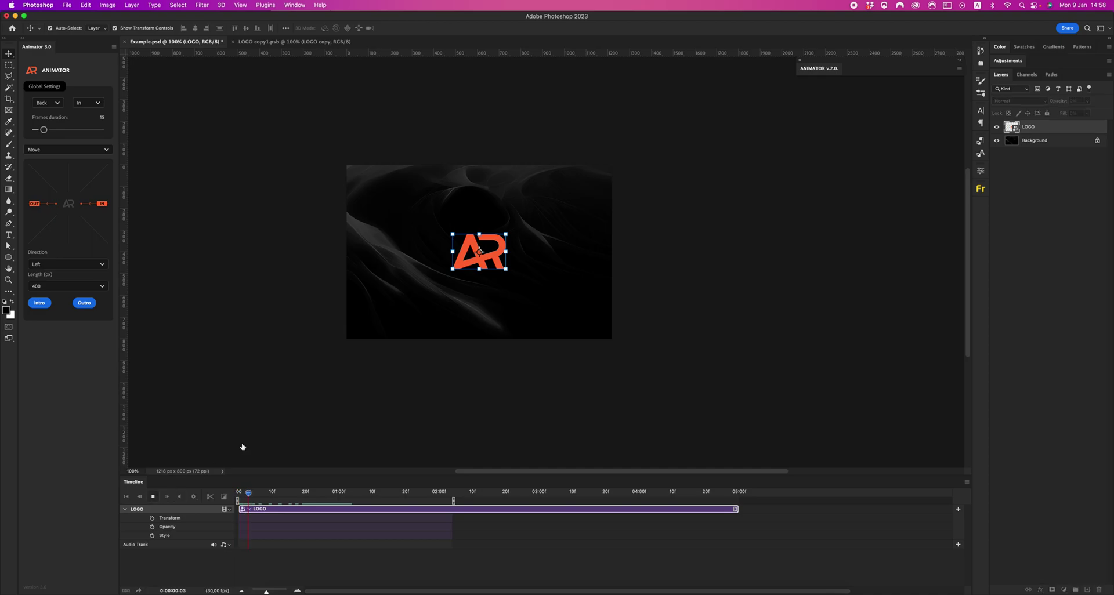
pyautogui.press('space')
pyautogui.click(40, 303)
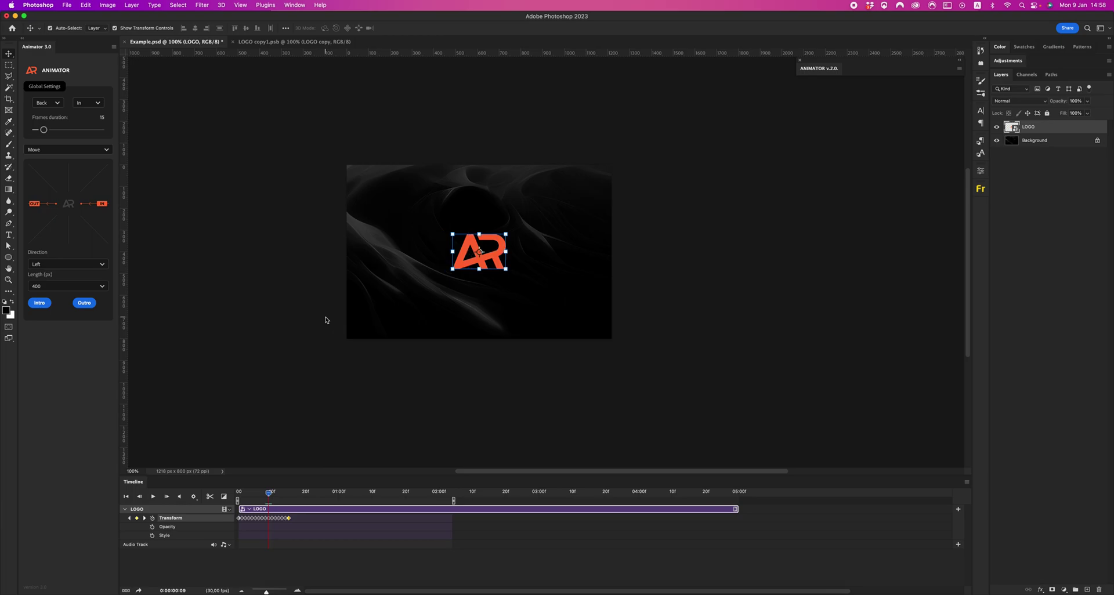
pyautogui.moveTo(268, 493); pyautogui.dragTo(339, 493)
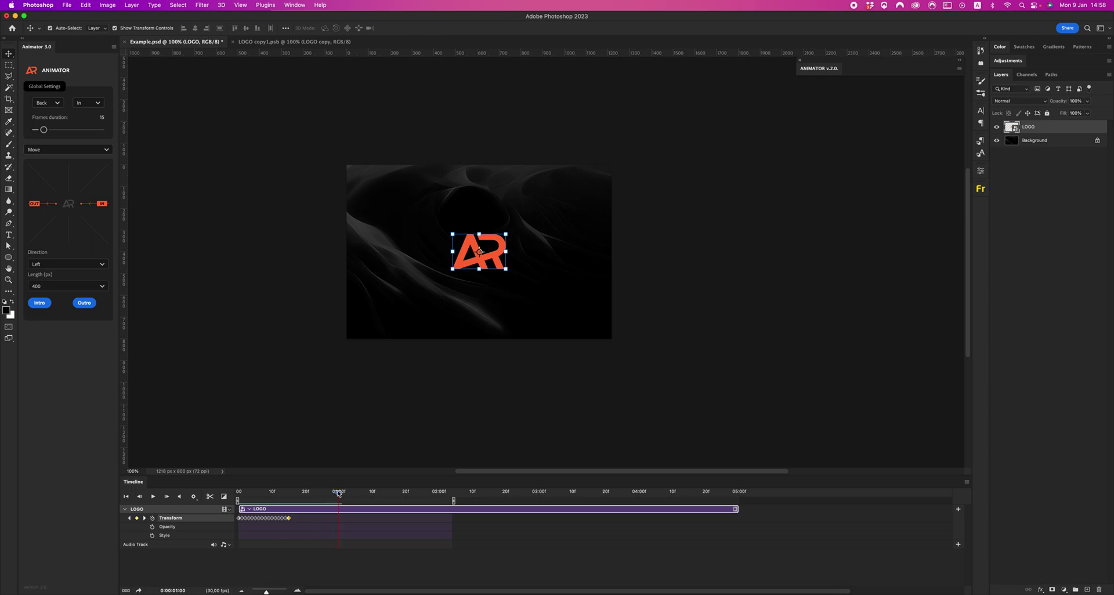
# - Set the direction to Up, add the Outro keyframes, and scrub to preview both moves
pyautogui.click(65, 262)
pyautogui.click(49, 311)
pyautogui.click(84, 303)
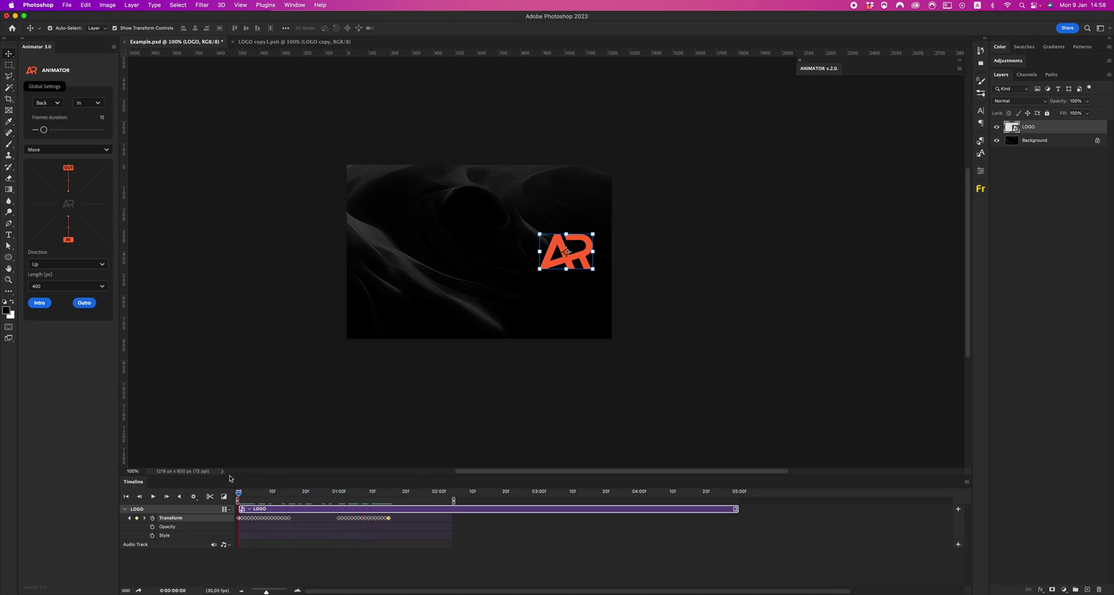
pyautogui.moveTo(237, 492); pyautogui.dragTo(314, 467)
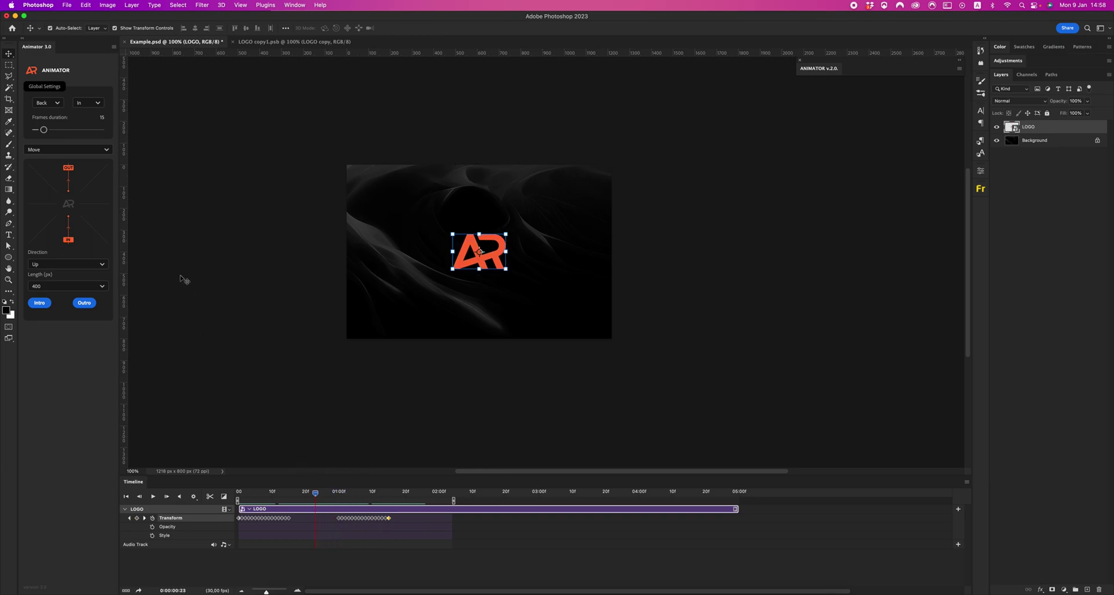
# - Clear the logo's Transform keyframes and switch Animator to Rotate, pivoting on Corner 2
pyautogui.click(150, 519)
pyautogui.click(58, 149)
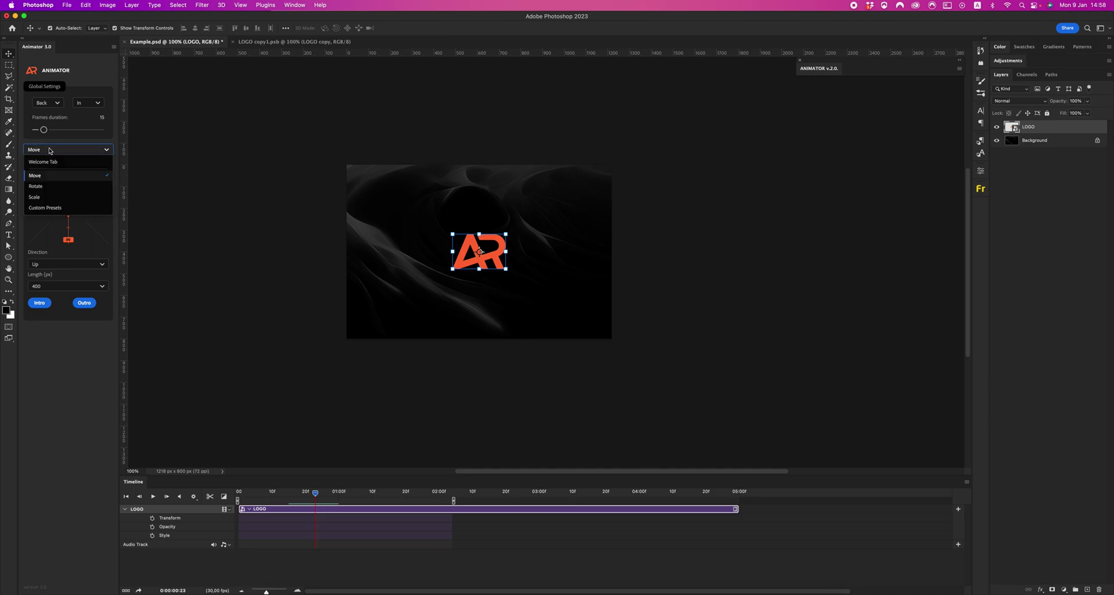
pyautogui.click(51, 186)
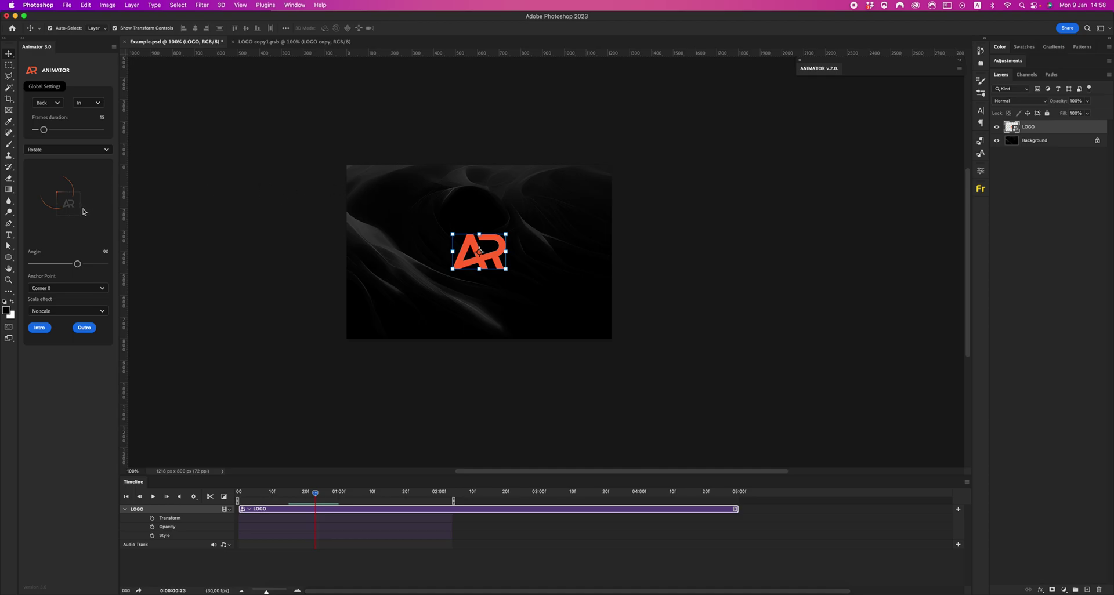
pyautogui.click(452, 231)
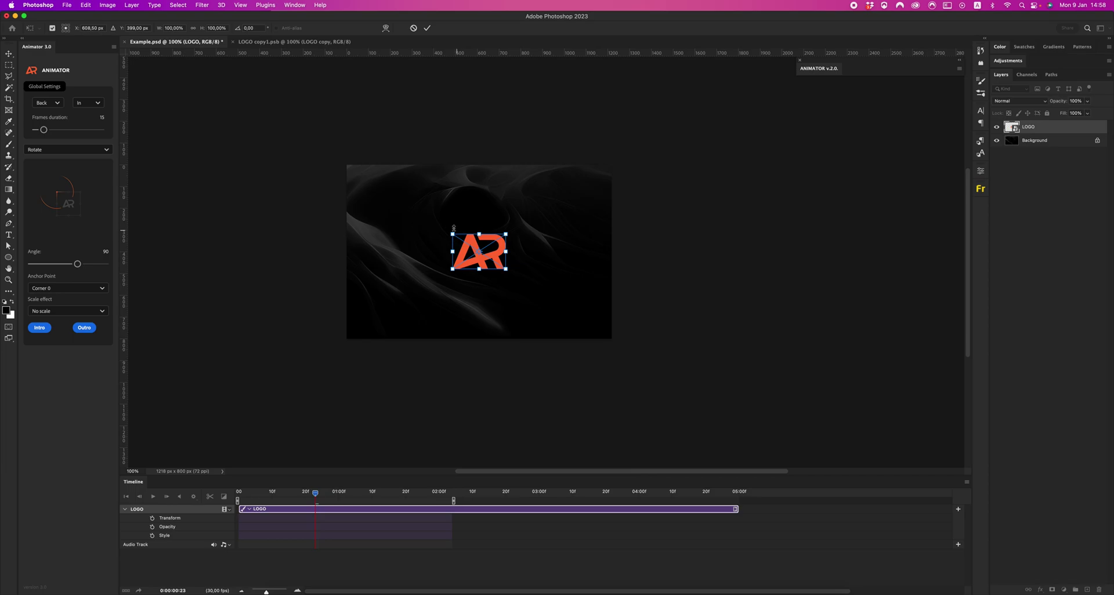
pyautogui.click(62, 288)
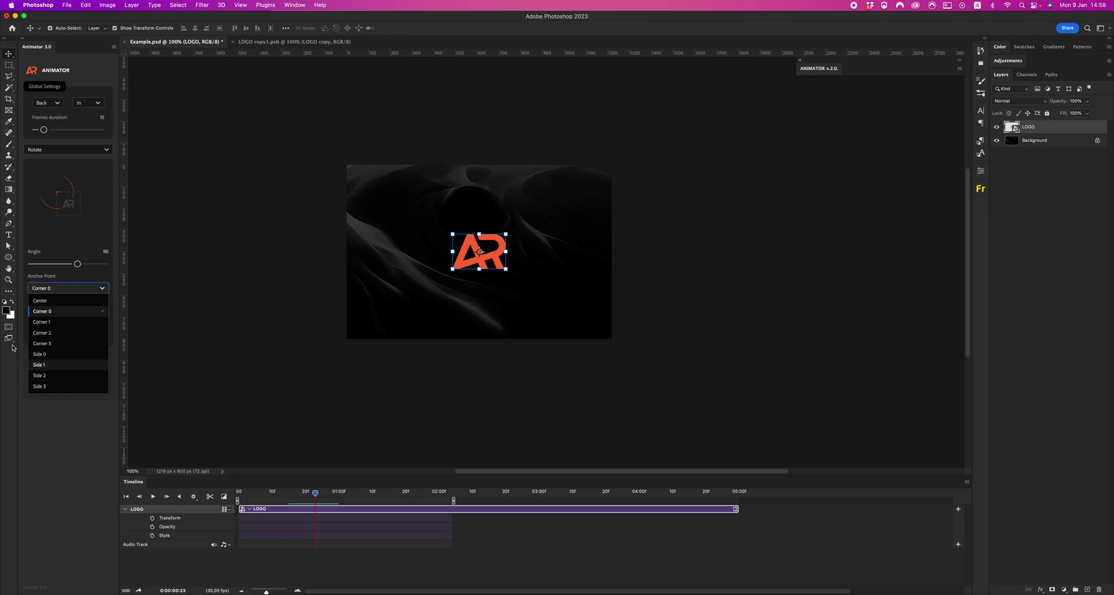
pyautogui.click(52, 333)
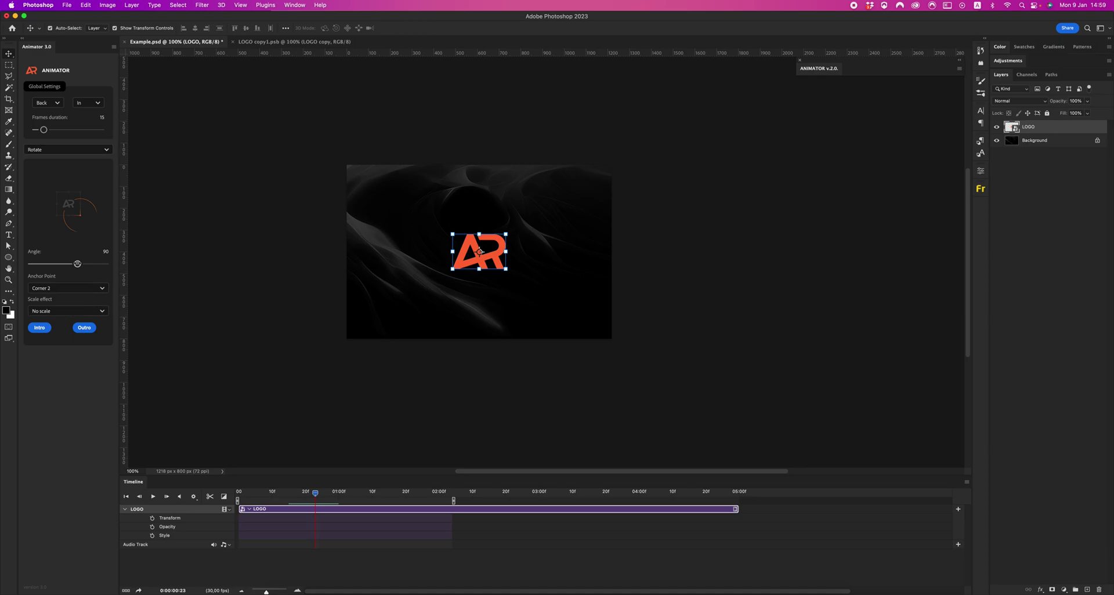
# - Raise the rotation angle to about 210° and add the rotating intro keyframes, then preview them
pyautogui.moveTo(77, 263)
pyautogui.mouseDown()
pyautogui.moveTo(41, 263)
pyautogui.moveTo(91, 264)
pyautogui.mouseUp()
pyautogui.click(40, 327)
pyautogui.moveTo(318, 497); pyautogui.dragTo(408, 497)
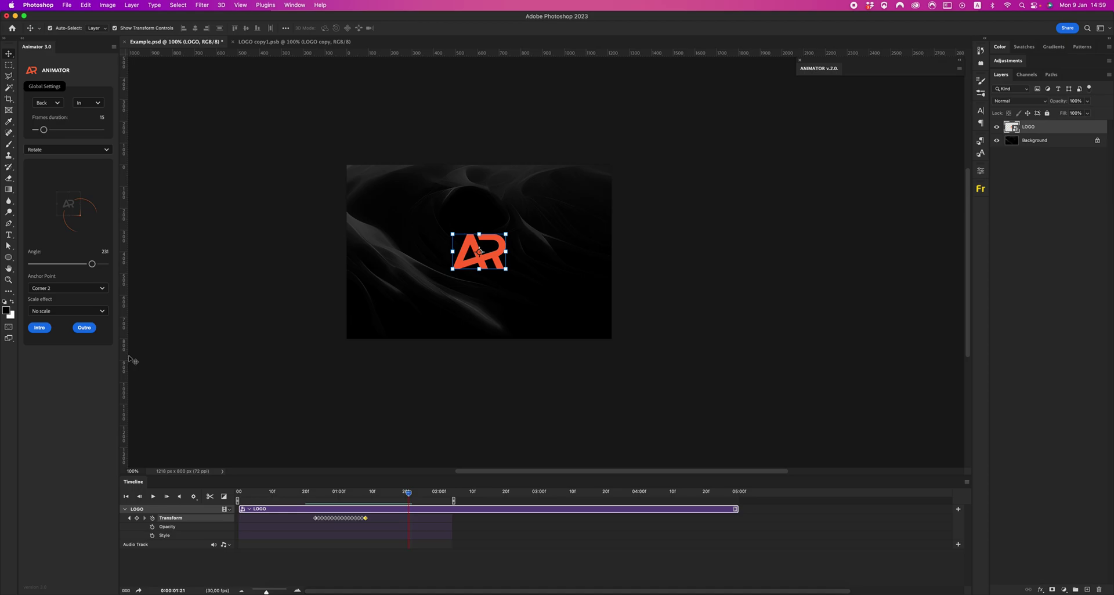
# - Set the rotation to pivot on Corner 0 at 157° with a 25-frame duration for the outro
pyautogui.click(61, 289)
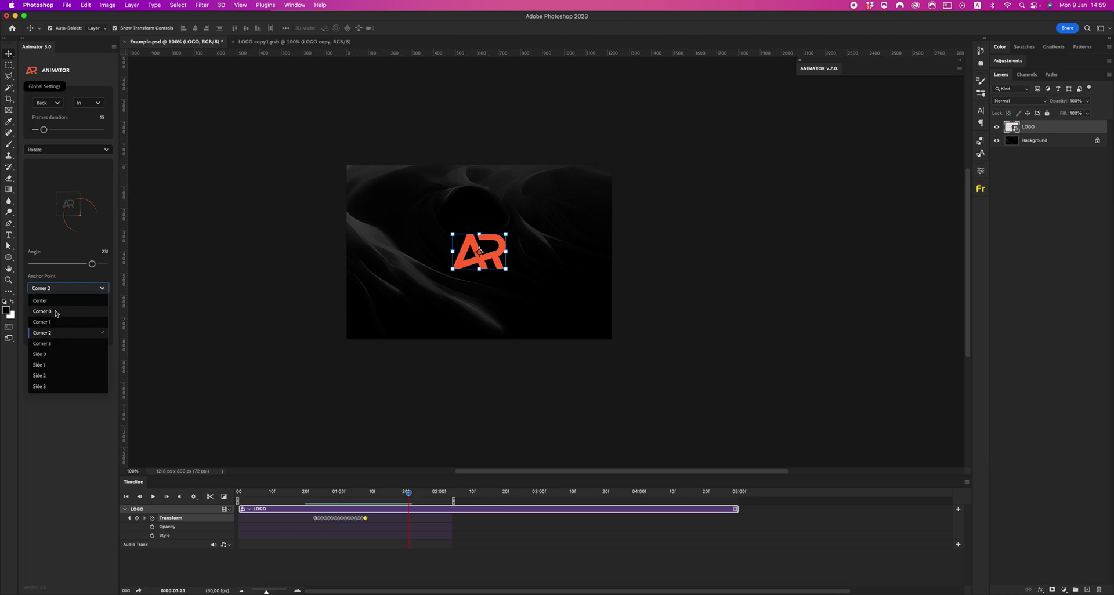
pyautogui.click(42, 312)
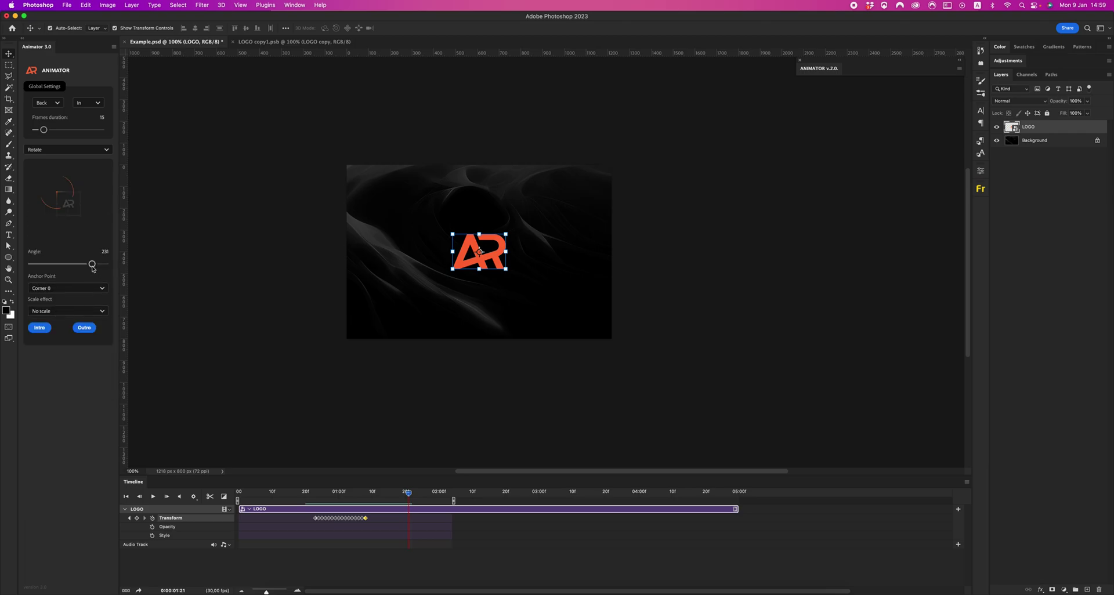
pyautogui.moveTo(93, 264); pyautogui.dragTo(84, 264)
pyautogui.moveTo(44, 133); pyautogui.dragTo(61, 131)
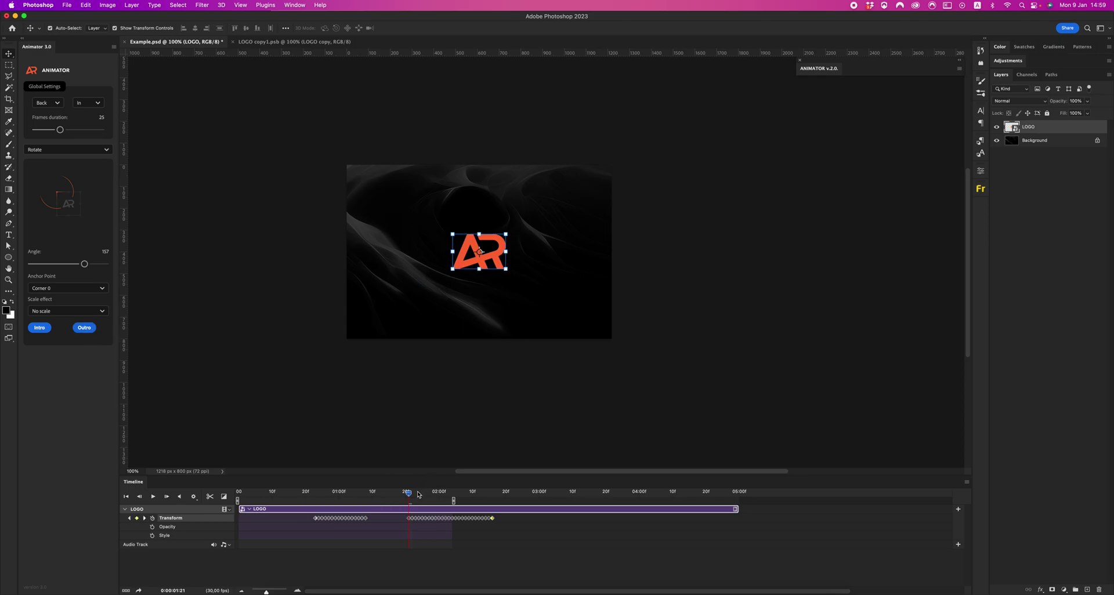
pyautogui.moveTo(408, 494); pyautogui.dragTo(328, 527)
# - Keyframe the logo's opacity, fading it to 0% at 00:23
pyautogui.click(152, 527)
pyautogui.click(1088, 101)
pyautogui.moveTo(1084, 112); pyautogui.dragTo(988, 115)
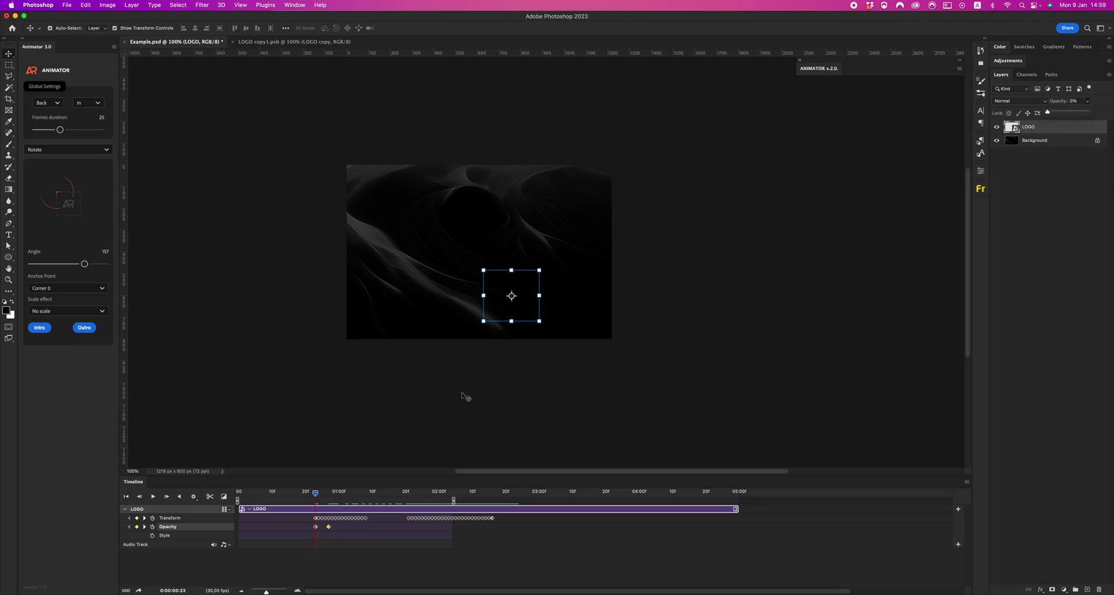
pyautogui.click(465, 493)
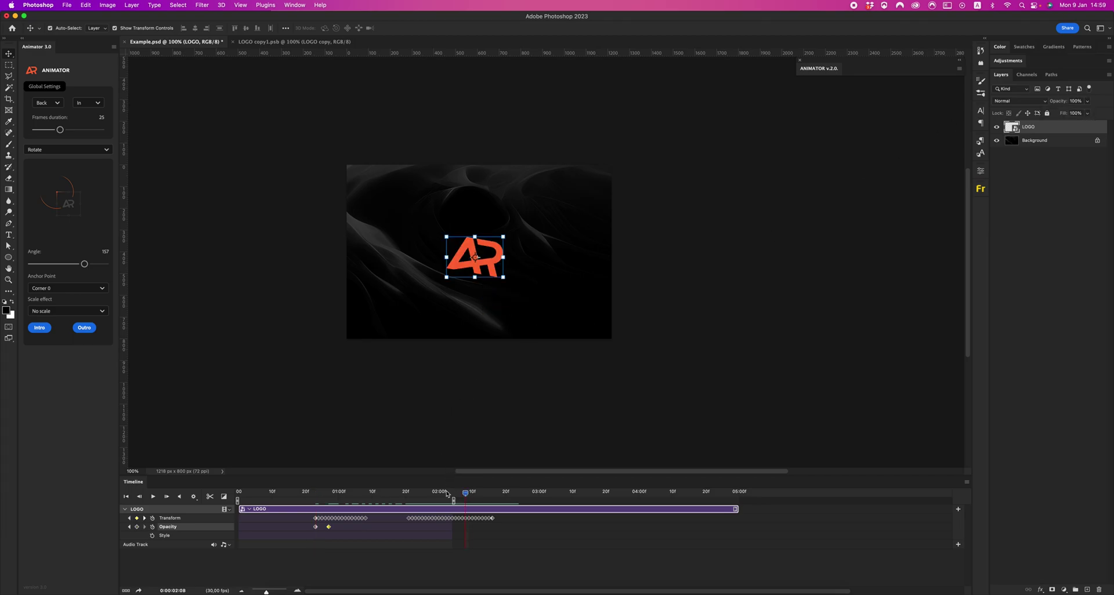
pyautogui.click(152, 527)
pyautogui.press('super+z')
# - Fade the logo to 0% opacity at 2:16, shift the work area later, and play the animation
pyautogui.moveTo(465, 493); pyautogui.dragTo(492, 493)
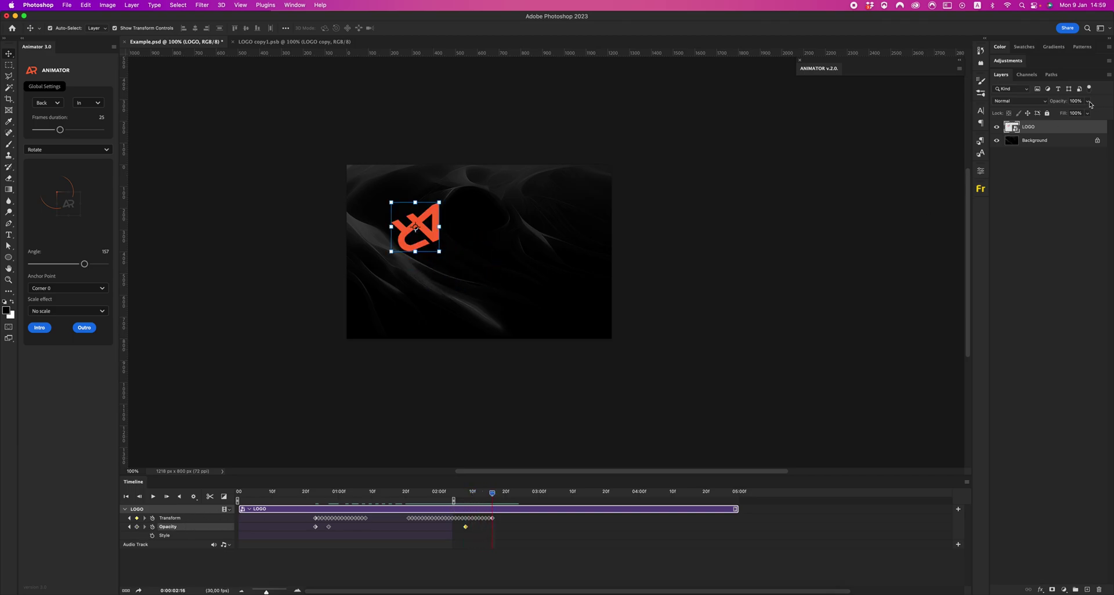
pyautogui.click(1088, 101)
pyautogui.moveTo(1086, 112); pyautogui.dragTo(546, 273)
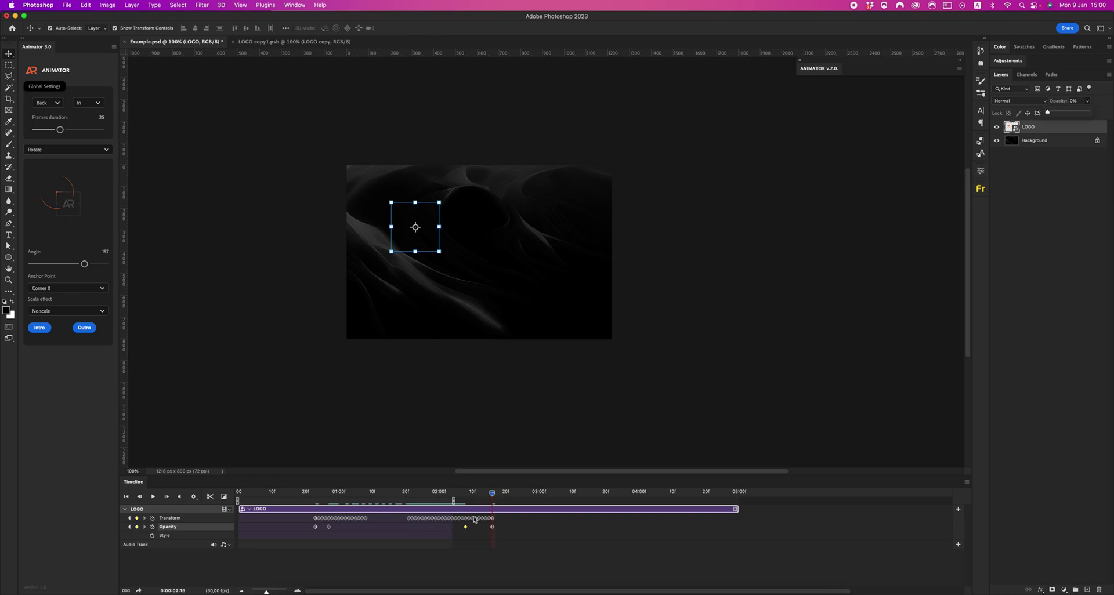
pyautogui.moveTo(275, 500); pyautogui.dragTo(327, 499)
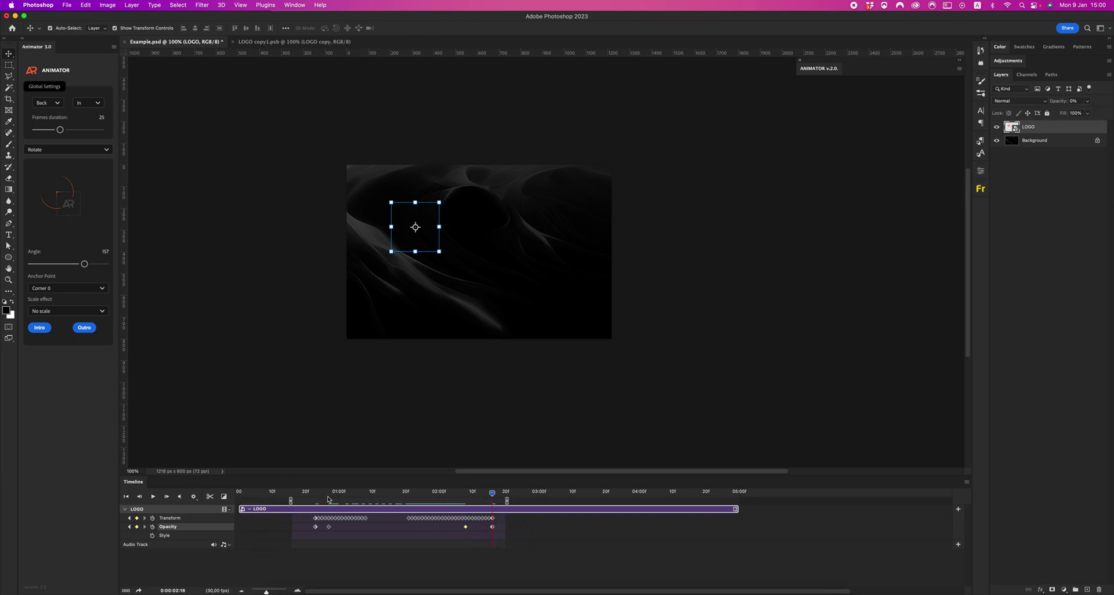
pyautogui.click(148, 496)
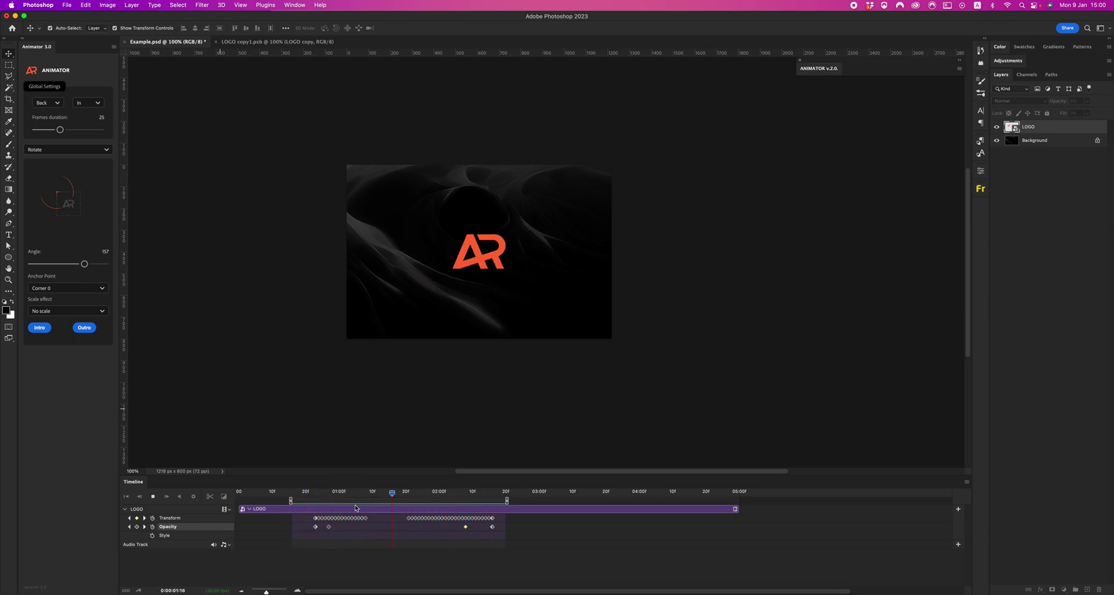
# - Stop playback and clear the logo's Transform and Opacity keyframes, returning the playhead to the start
pyautogui.click(388, 493)
pyautogui.moveTo(388, 496); pyautogui.dragTo(385, 496)
pyautogui.click(153, 518)
pyautogui.moveTo(348, 528); pyautogui.dragTo(286, 528)
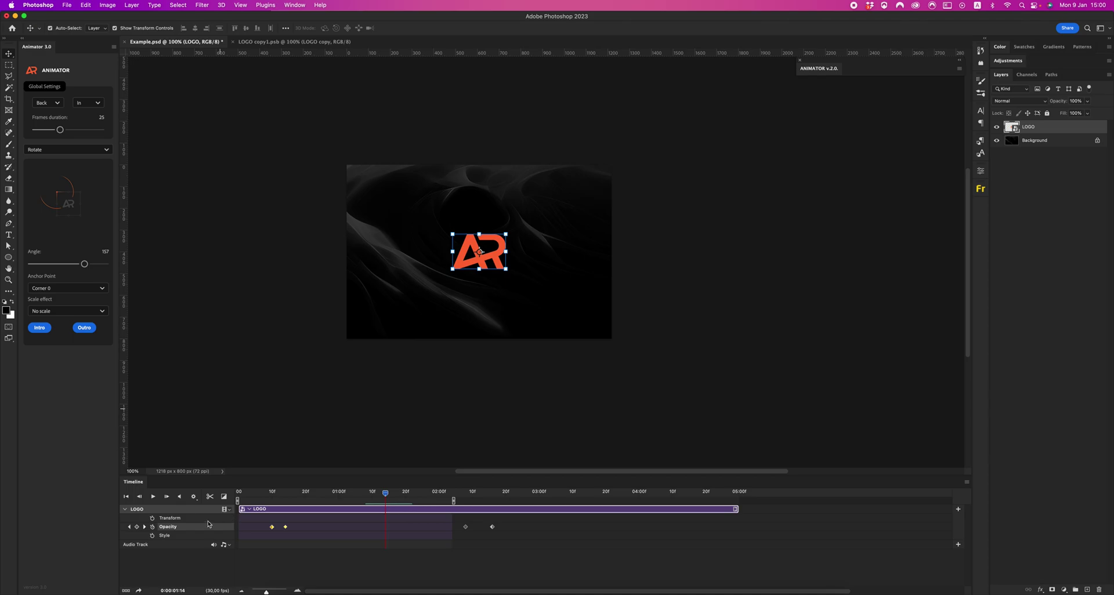
pyautogui.click(153, 527)
pyautogui.click(243, 495)
# - Set the rotation to pivot on Center with the With scale effect
pyautogui.click(64, 288)
pyautogui.click(53, 302)
pyautogui.click(73, 311)
pyautogui.click(56, 329)
# - Switch easing to Quad In/Out and scrub to 00:07 to preview the intro
pyautogui.click(49, 103)
pyautogui.click(60, 113)
pyautogui.click(88, 103)
pyautogui.click(87, 135)
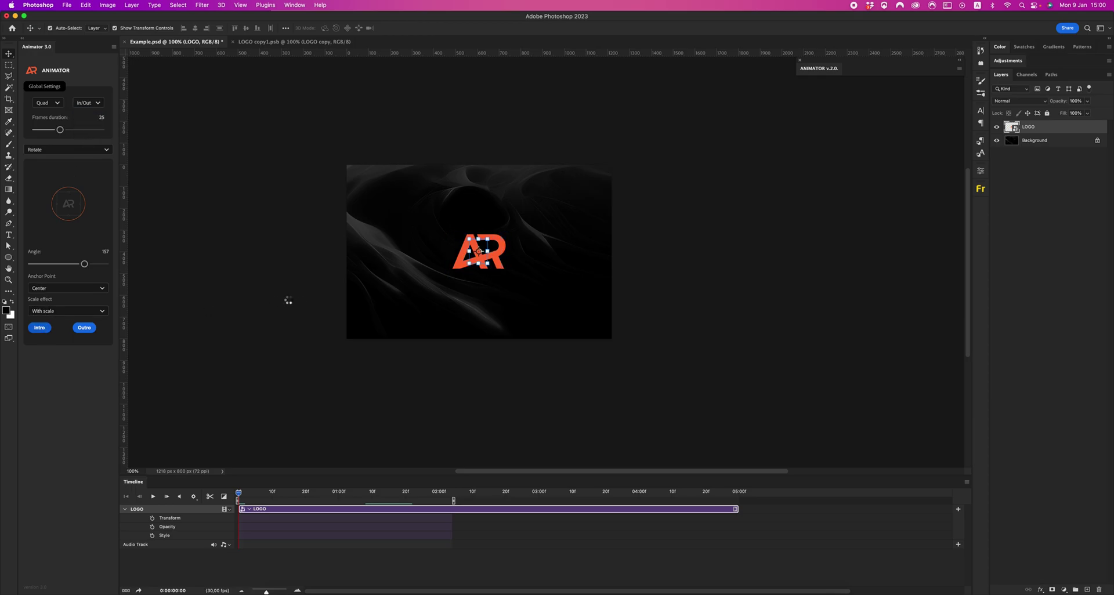
pyautogui.moveTo(243, 494); pyautogui.dragTo(366, 493)
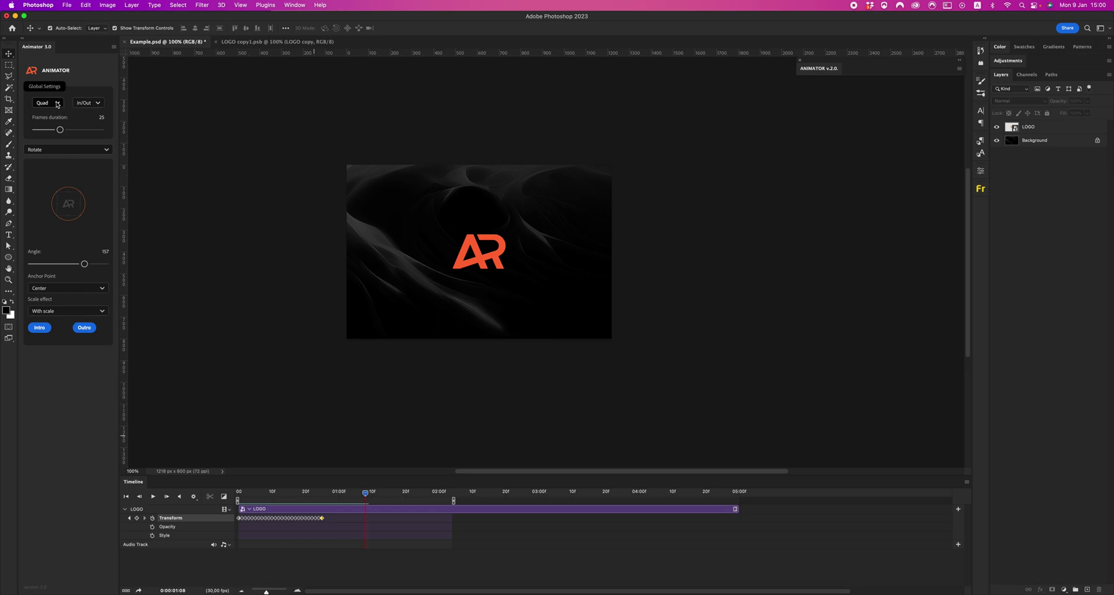
pyautogui.click(69, 288)
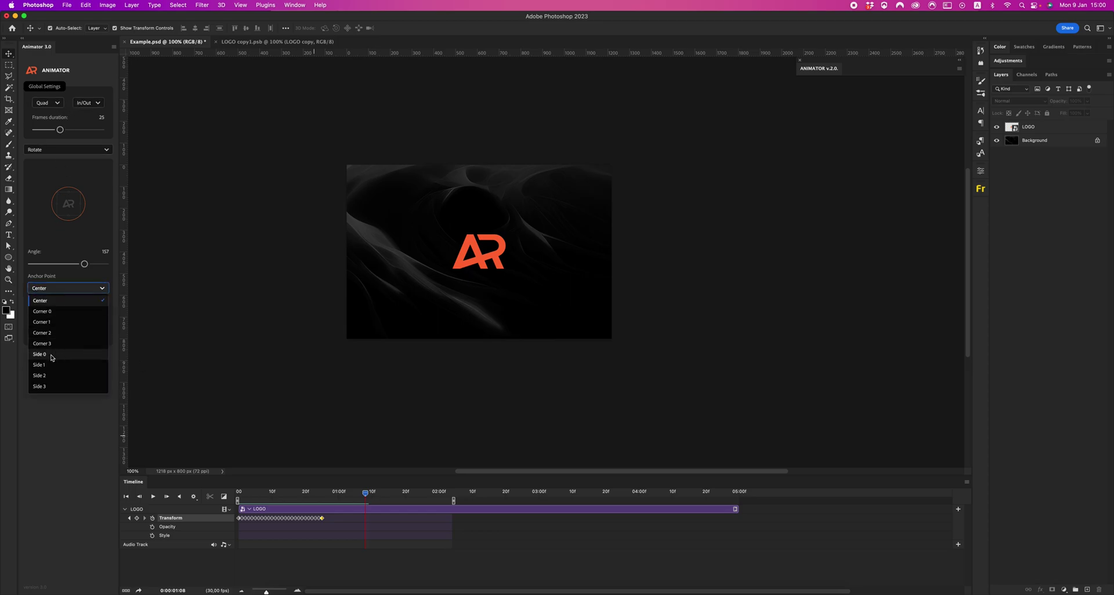
# - Set the anchor point to Side 0 and add the rotate outro to the selected LOGO clip
pyautogui.click(39, 354)
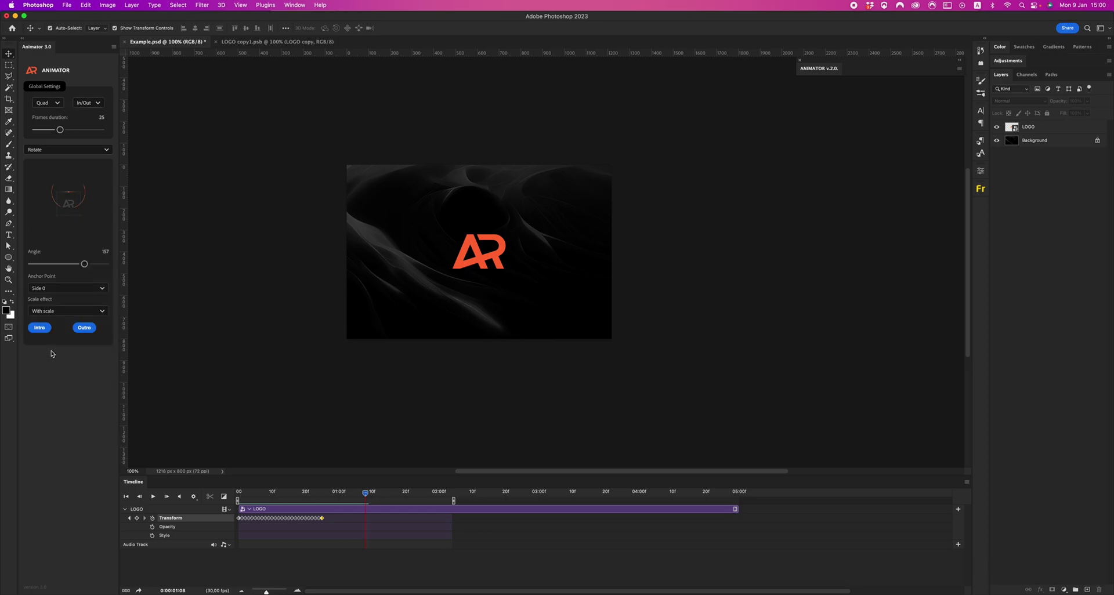
pyautogui.click(86, 329)
pyautogui.click(353, 510)
pyautogui.click(85, 328)
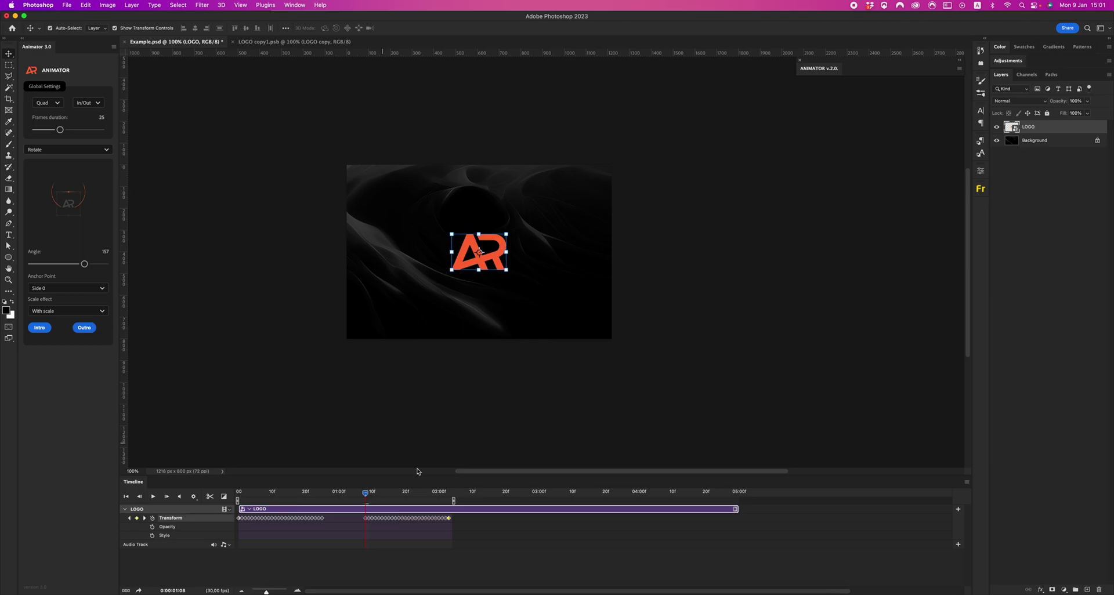
# - Scrub through the rotate-and-shrink outro, then remove all of LOGO's Transform keyframes
pyautogui.moveTo(366, 493); pyautogui.dragTo(418, 495)
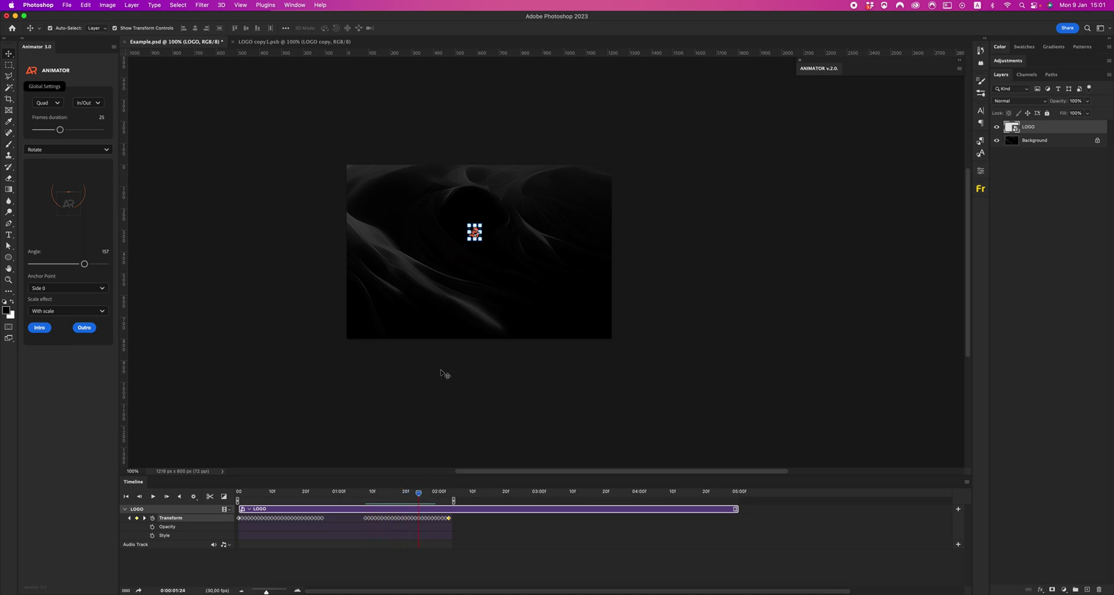
pyautogui.moveTo(420, 495); pyautogui.dragTo(362, 494)
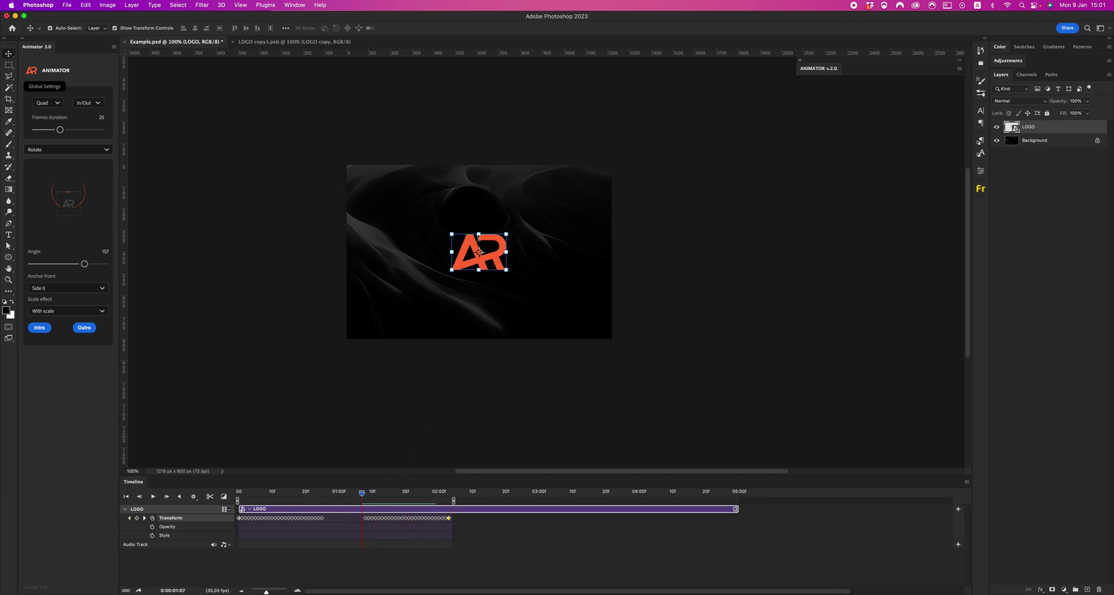
pyautogui.click(339, 493)
pyautogui.click(153, 518)
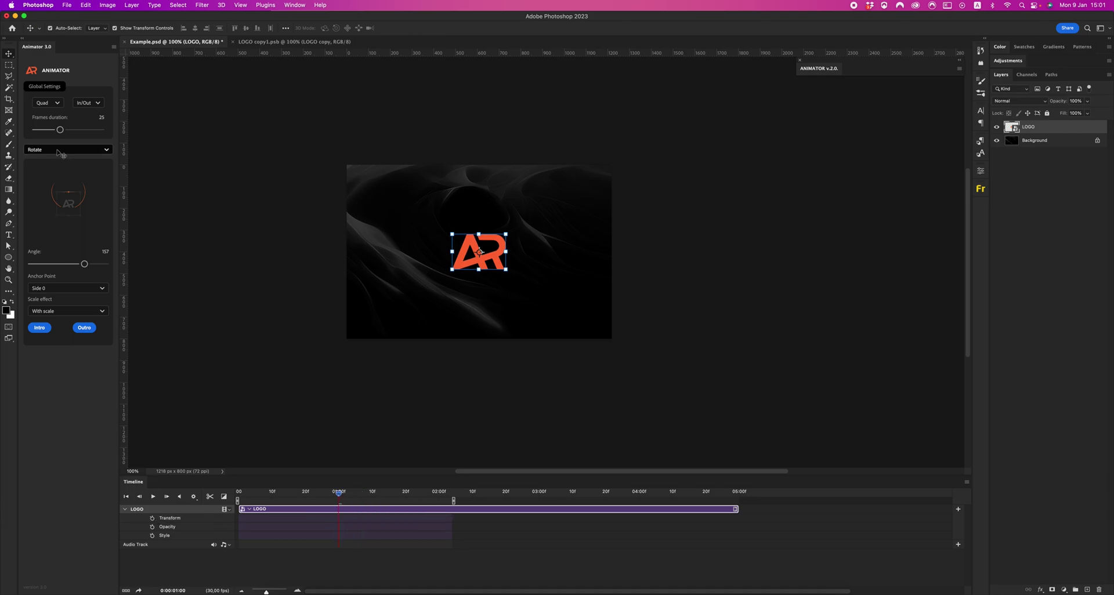
# - Switch the Animator effect to Scale, anchored on Corner 0
pyautogui.click(58, 150)
pyautogui.click(50, 194)
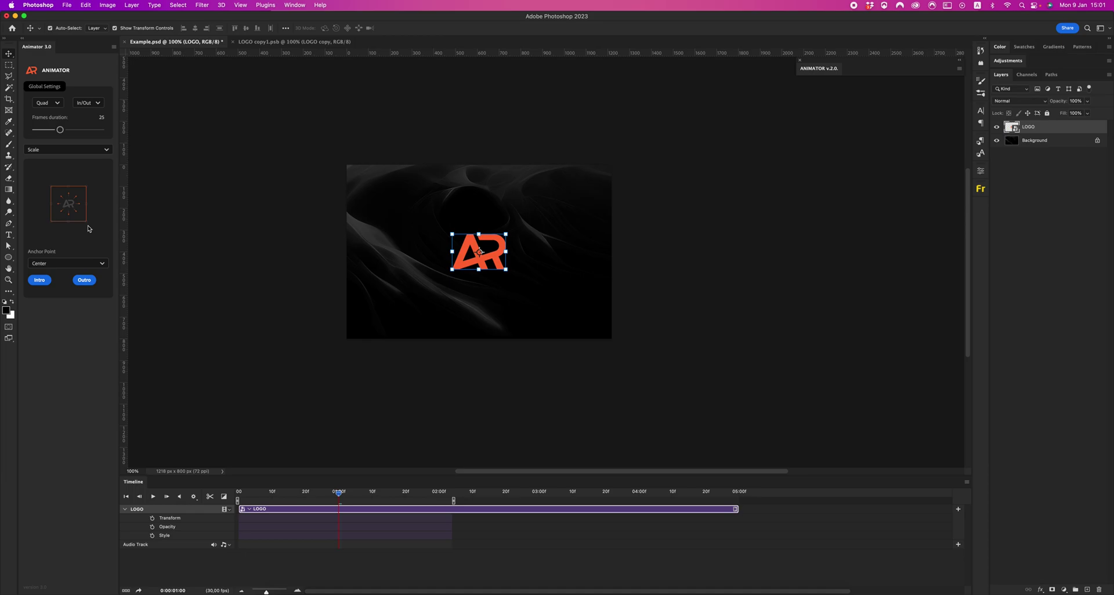
pyautogui.click(67, 150)
pyautogui.click(43, 195)
pyautogui.click(57, 263)
pyautogui.click(56, 297)
pyautogui.click(60, 265)
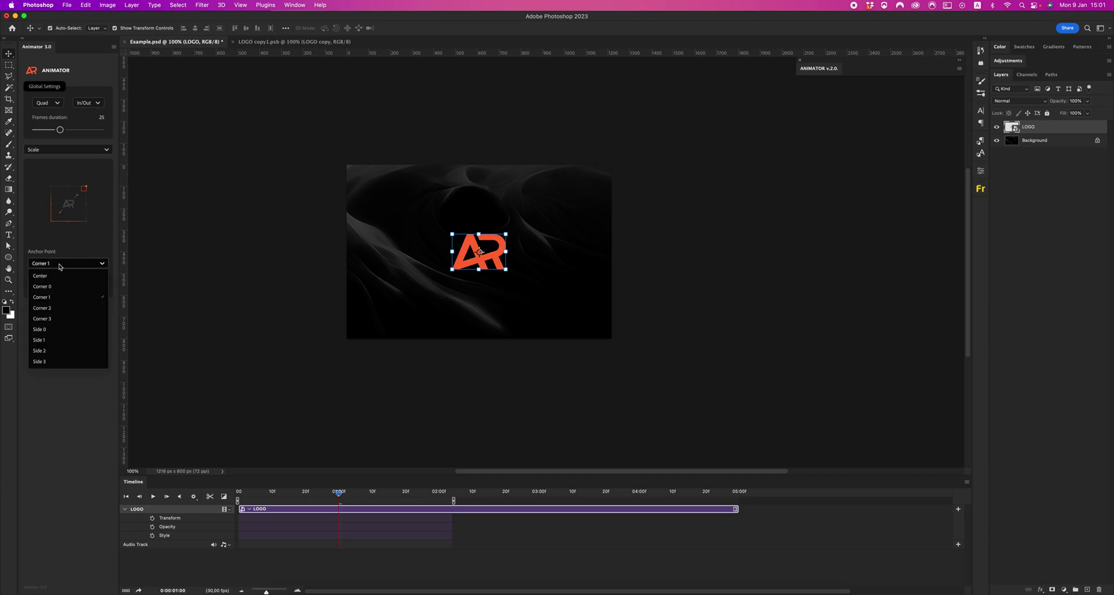
pyautogui.click(58, 319)
pyautogui.click(61, 265)
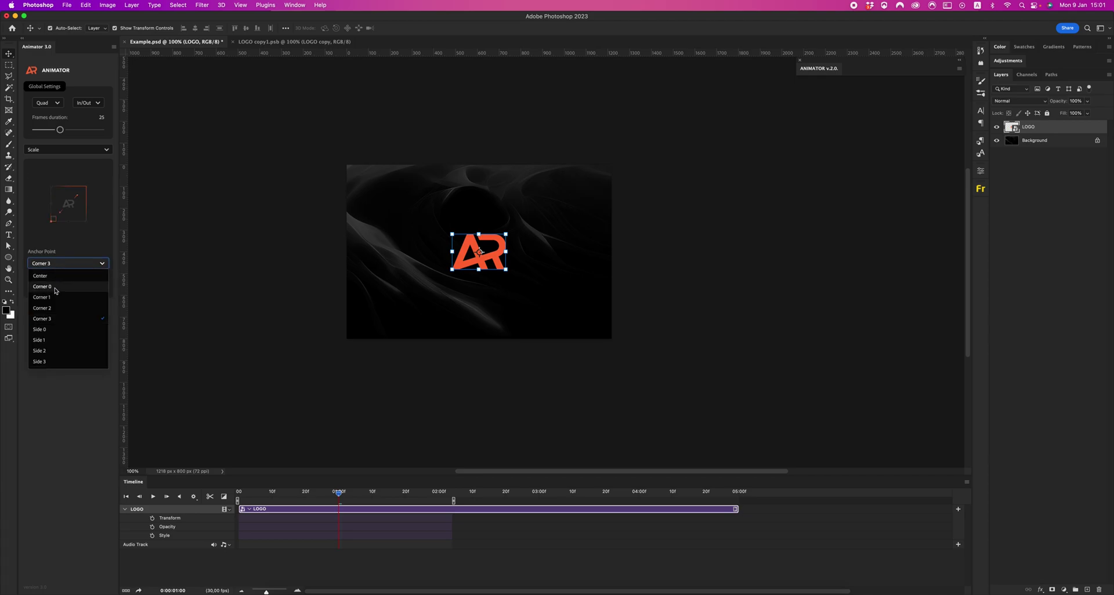
pyautogui.click(56, 289)
# - From the timeline start, set a 15-frame duration with Back easing
pyautogui.click(238, 493)
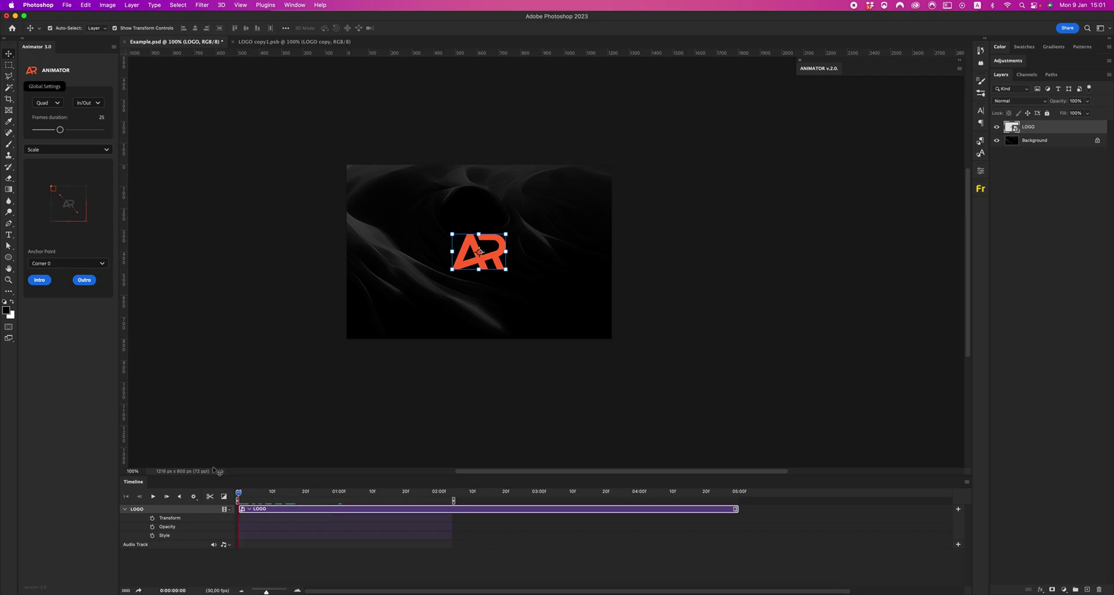
pyautogui.click(53, 103)
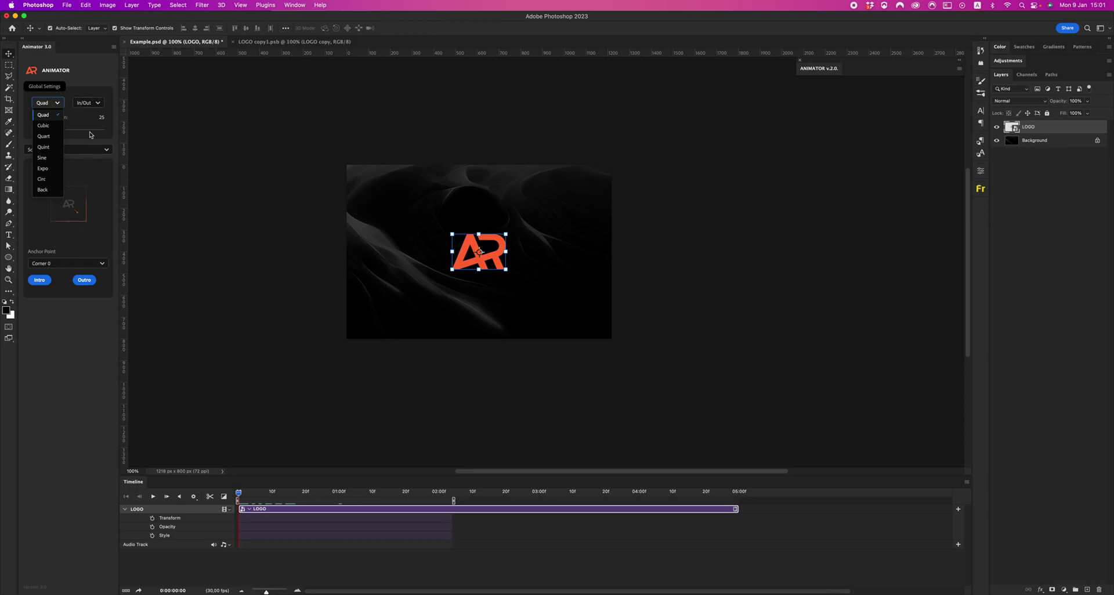
pyautogui.moveTo(82, 130); pyautogui.dragTo(44, 131)
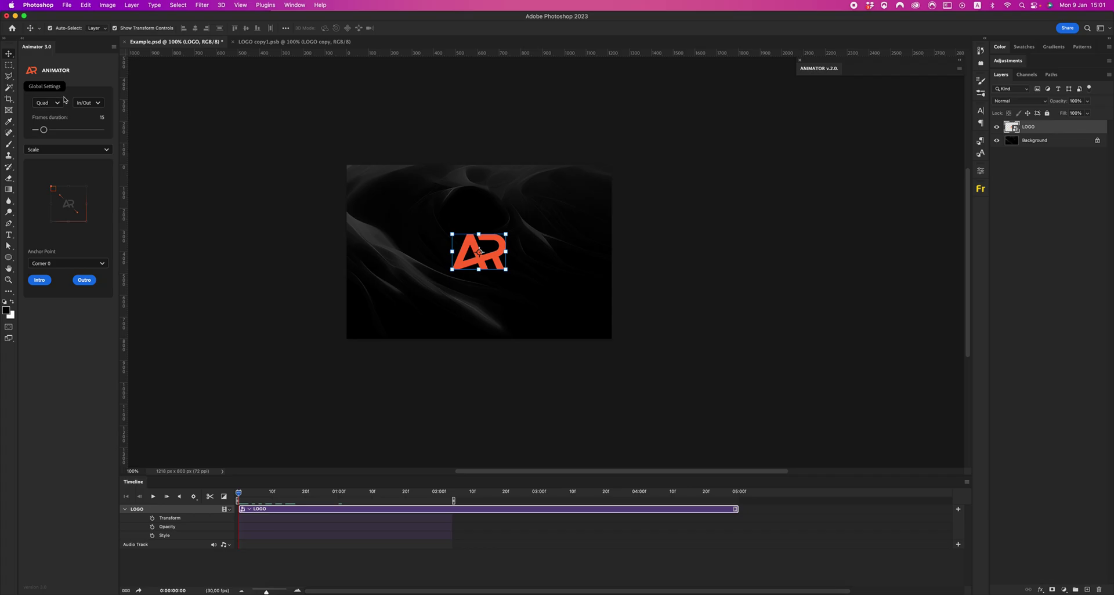
pyautogui.click(48, 102)
pyautogui.click(43, 185)
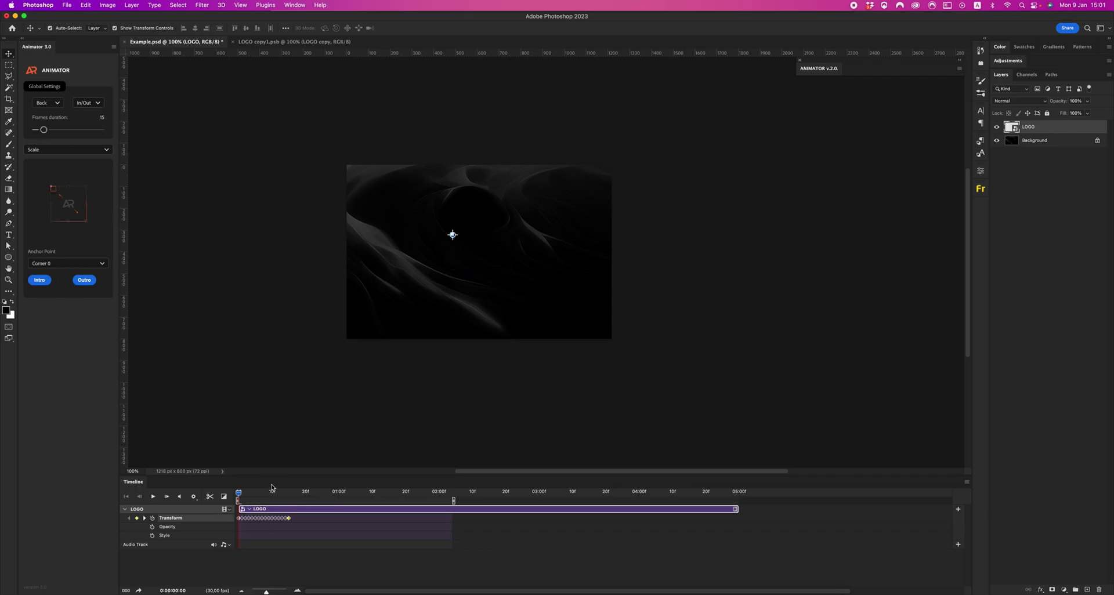
# - Preview the scaled-in logo and delete the old outro keyframes on the Transform track
pyautogui.moveTo(238, 493); pyautogui.dragTo(335, 498)
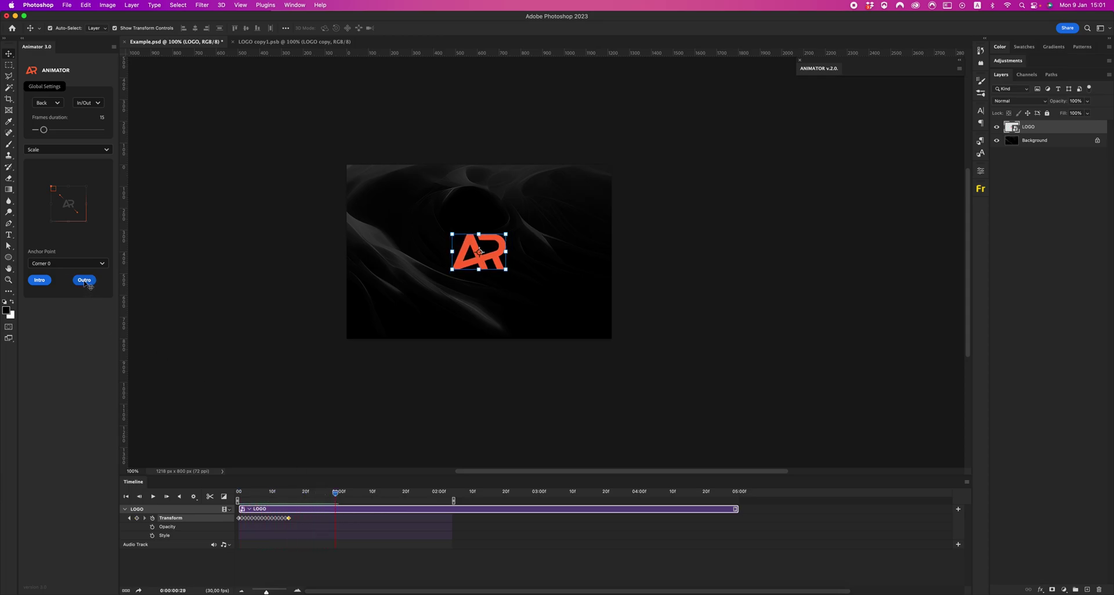
pyautogui.moveTo(336, 494); pyautogui.dragTo(313, 495)
pyautogui.moveTo(393, 520); pyautogui.dragTo(328, 525)
pyautogui.press('Delete')
# - Add a Corner 2 scale outro at about 01:01 and play the full intro-and-outro animation
pyautogui.click(341, 494)
pyautogui.click(64, 264)
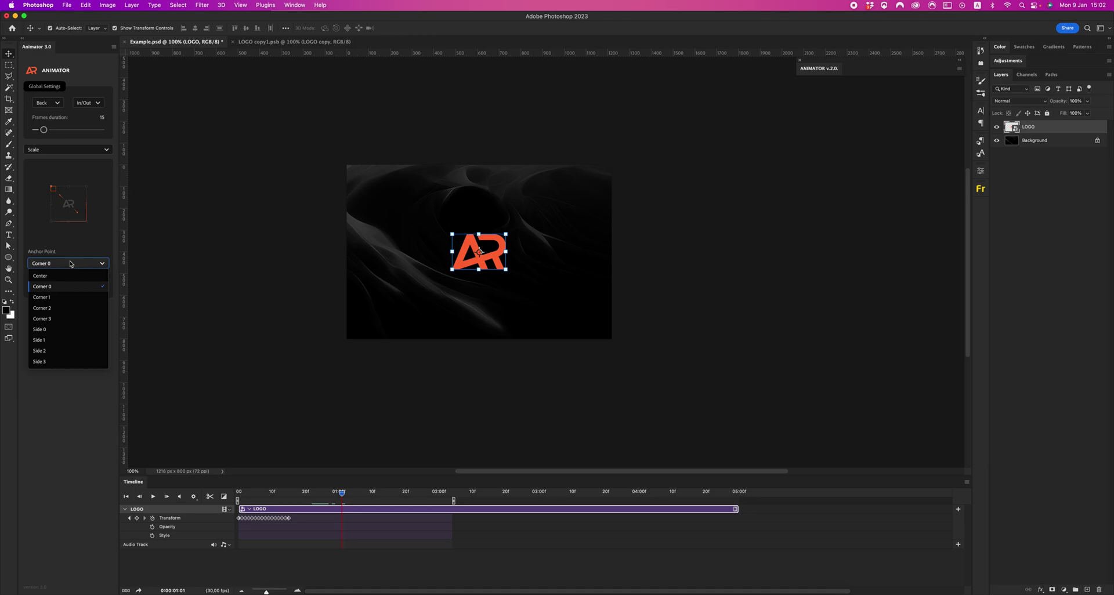
pyautogui.click(60, 308)
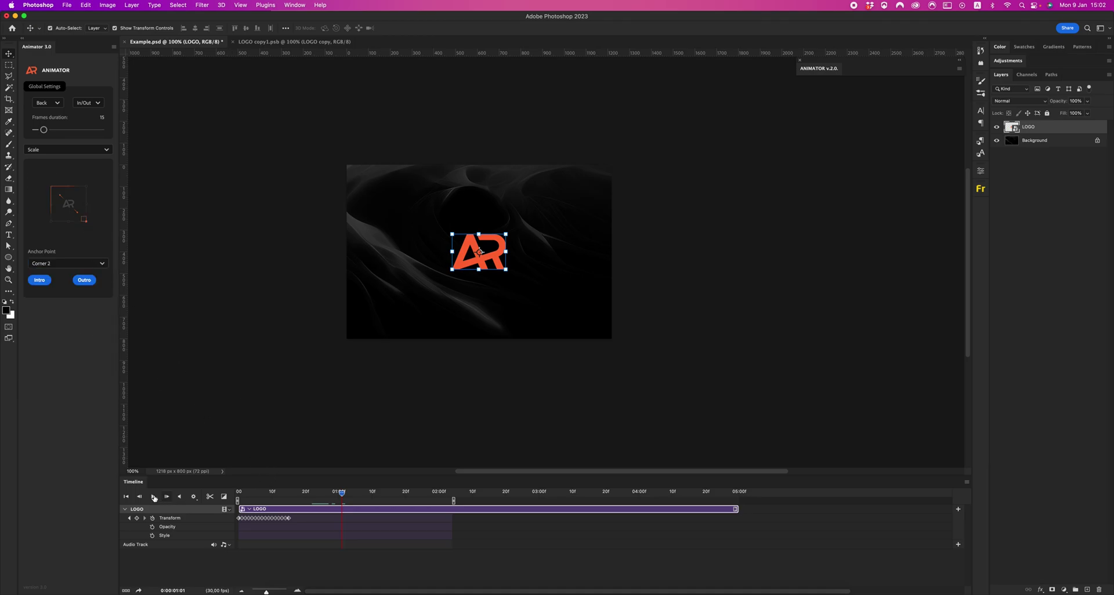
pyautogui.click(84, 280)
pyautogui.moveTo(344, 496); pyautogui.dragTo(229, 482)
pyautogui.click(222, 406)
pyautogui.click(154, 497)
# - Stop playback, park the playhead at 00:17, and show Animator's Custom Presets gallery
pyautogui.press('space')
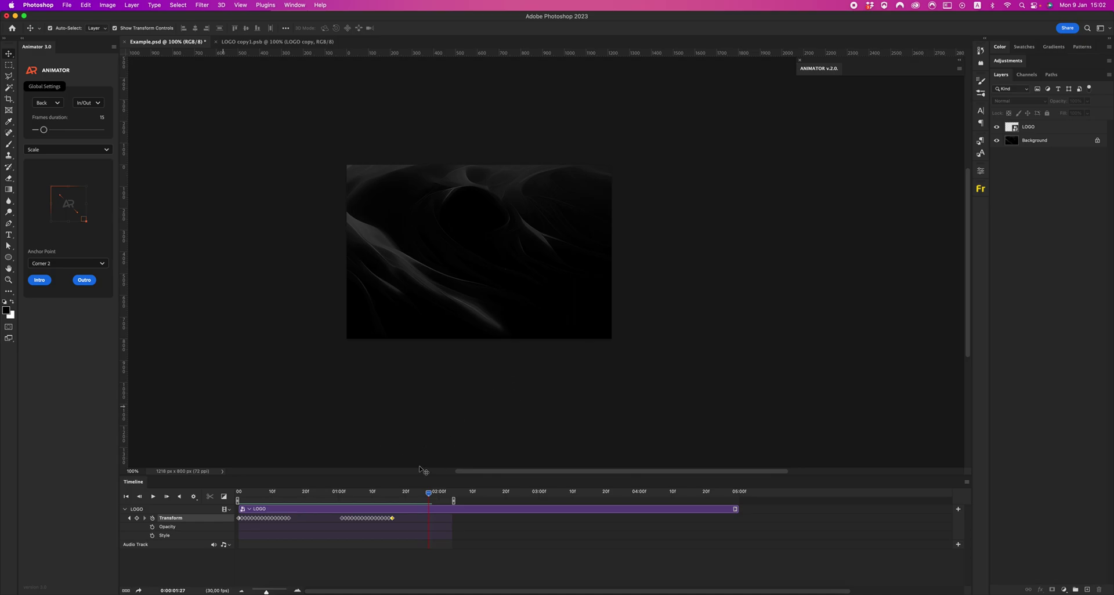
pyautogui.moveTo(433, 502); pyautogui.dragTo(295, 502)
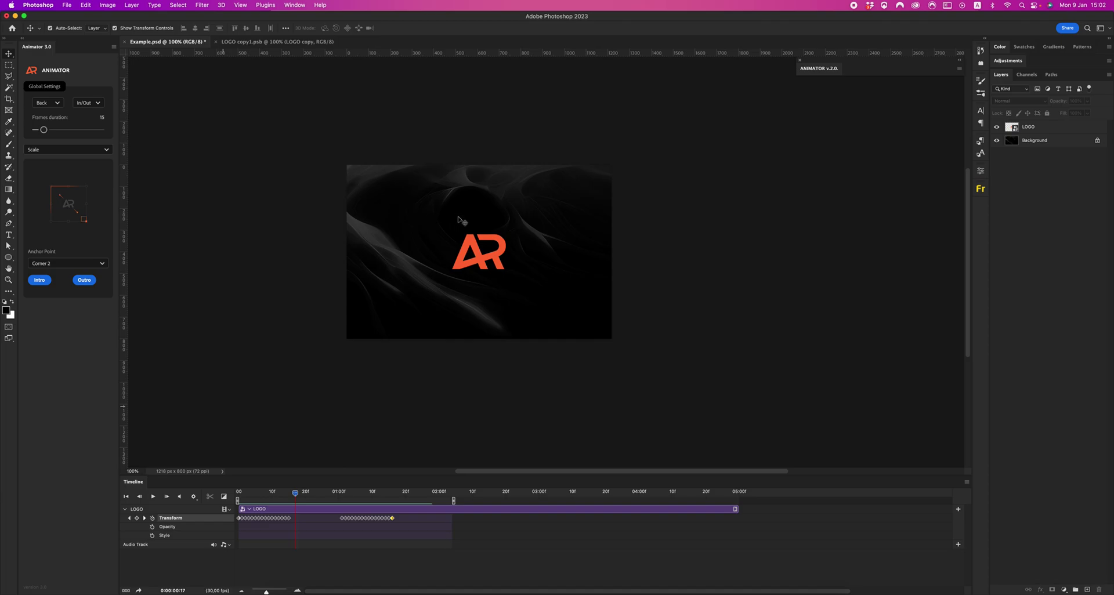
pyautogui.click(58, 151)
pyautogui.click(56, 207)
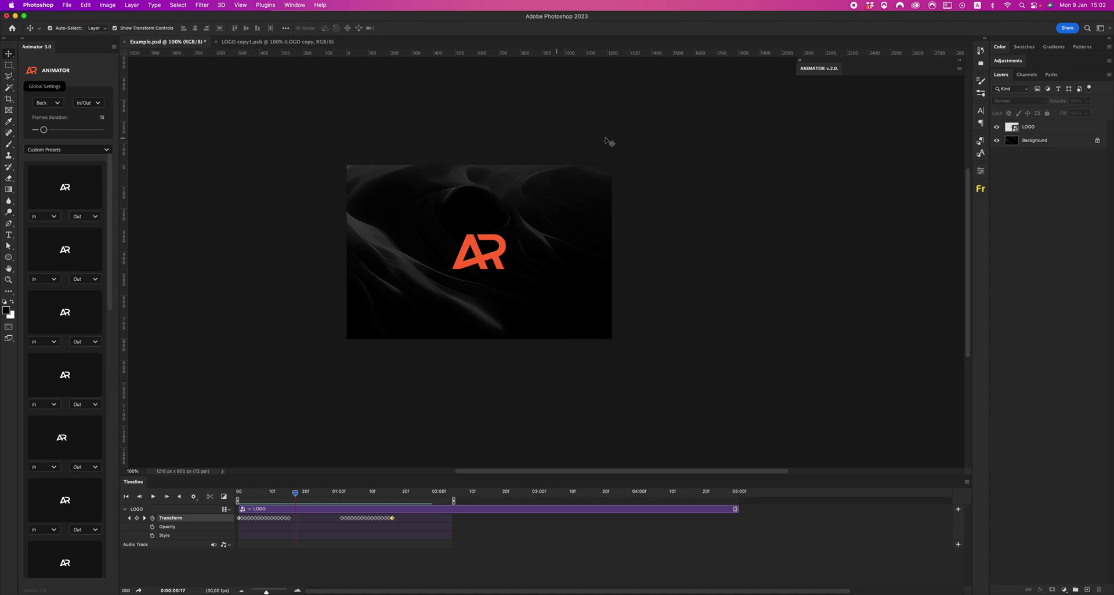